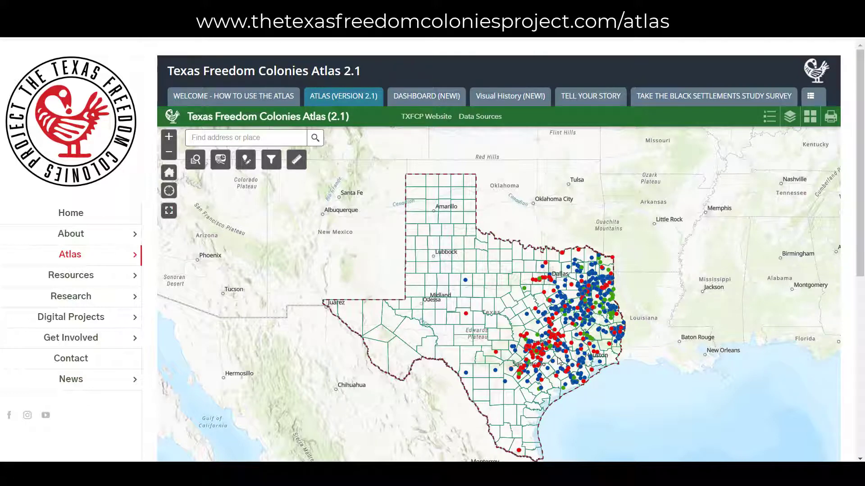
# - Zoom in near Houston and pan north to the Post Oak settlements in Washington County
pyautogui.scroll(6, 558, 360)
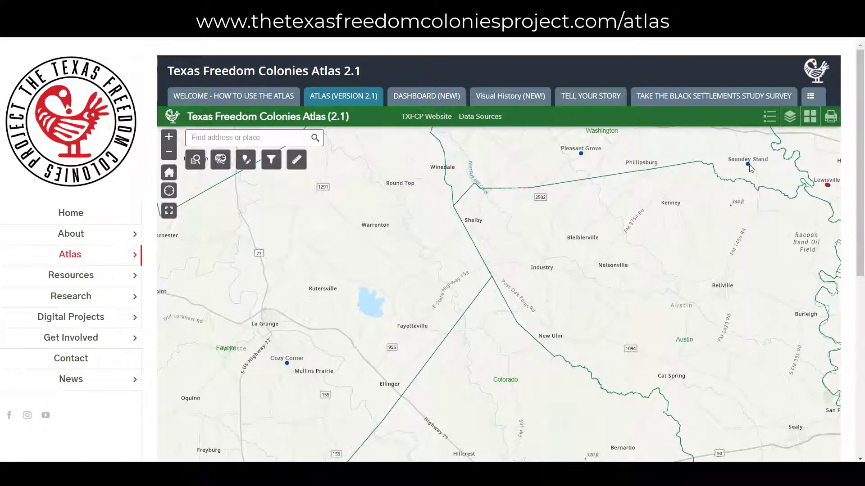
pyautogui.moveTo(750, 164); pyautogui.dragTo(549, 345)
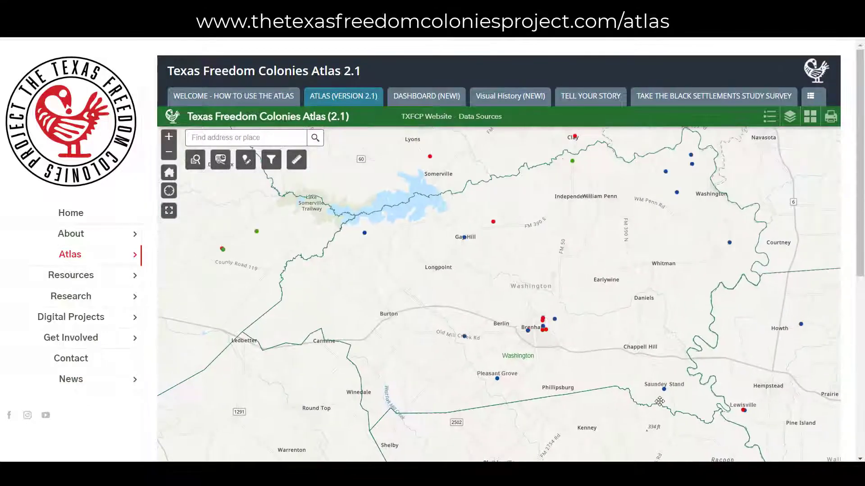
# - Open postoakmap.pdf from the Attachments of the Post Oak Grove settlement's popup
pyautogui.click(543, 319)
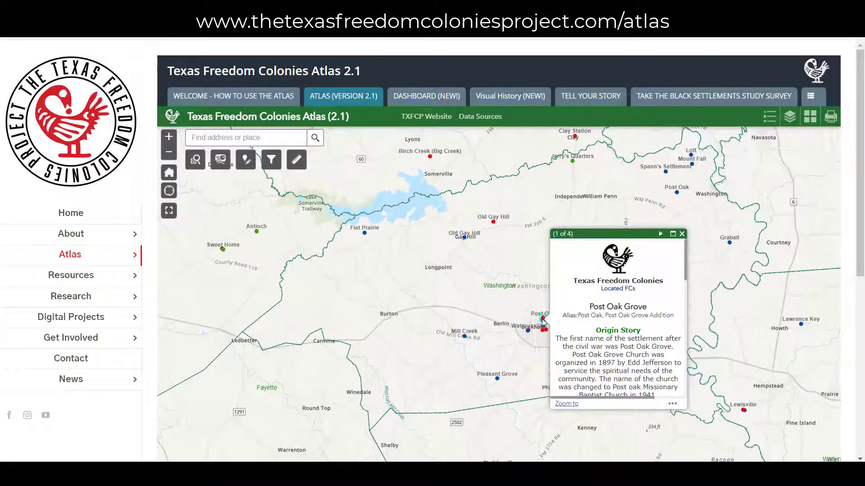
pyautogui.scroll(-3, 618, 347)
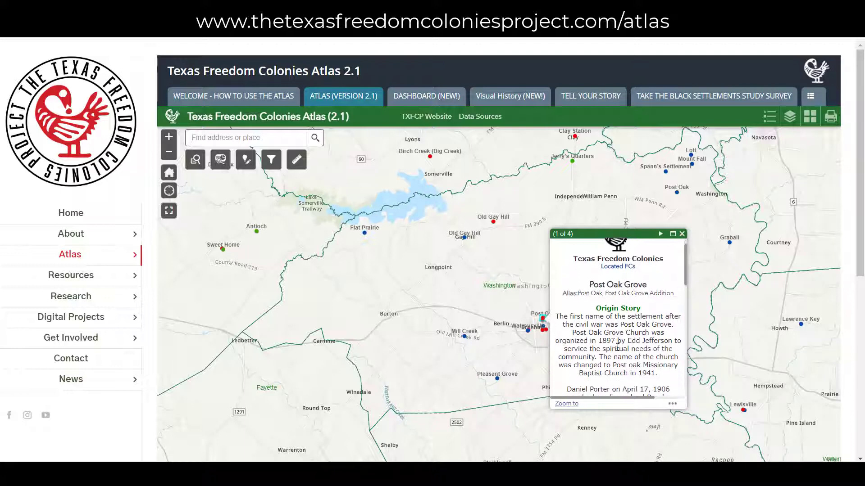
pyautogui.scroll(-5, 618, 347)
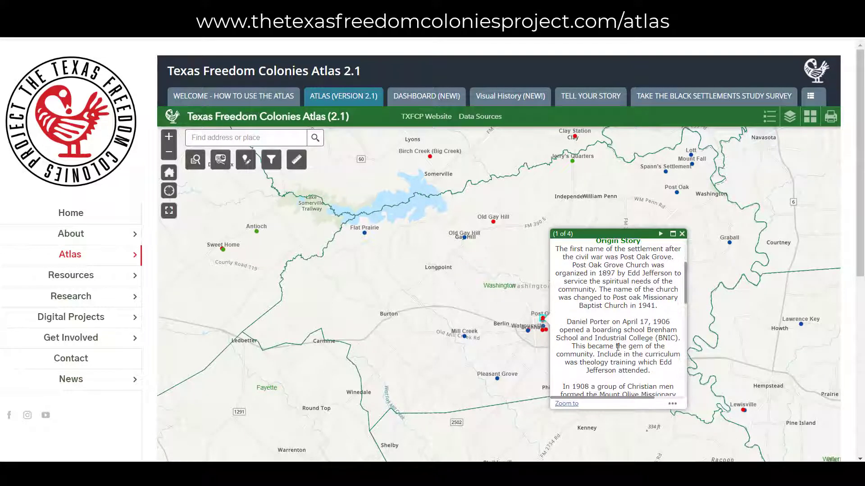
pyautogui.scroll(-5, 617, 347)
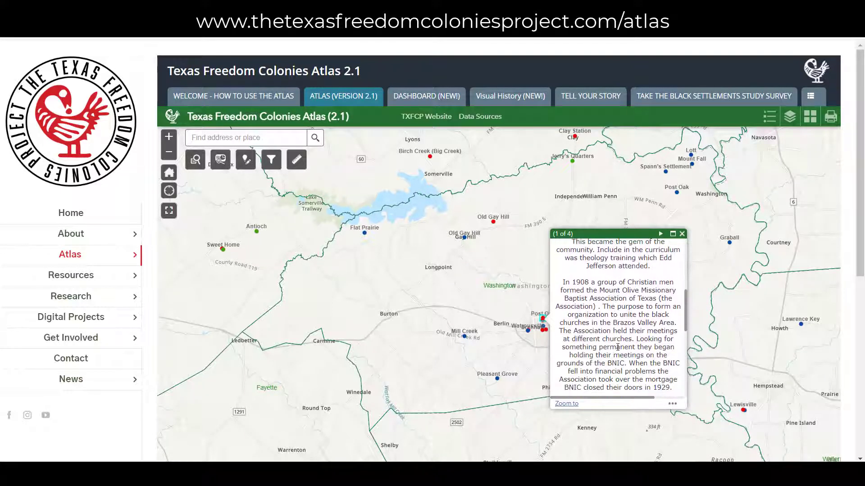
pyautogui.scroll(-4, 617, 347)
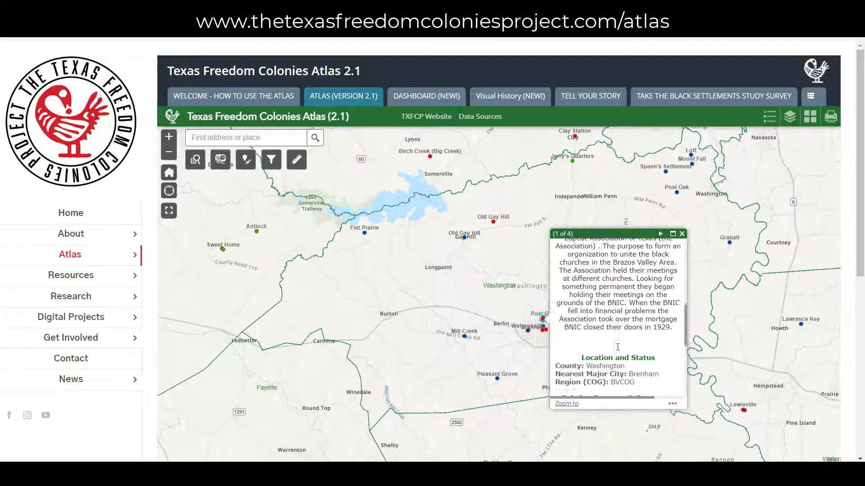
pyautogui.scroll(-5, 617, 347)
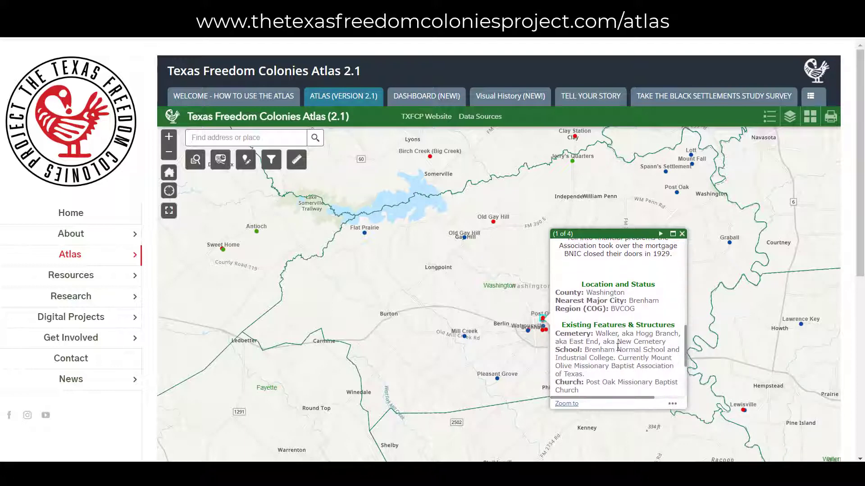
pyautogui.scroll(-4, 617, 347)
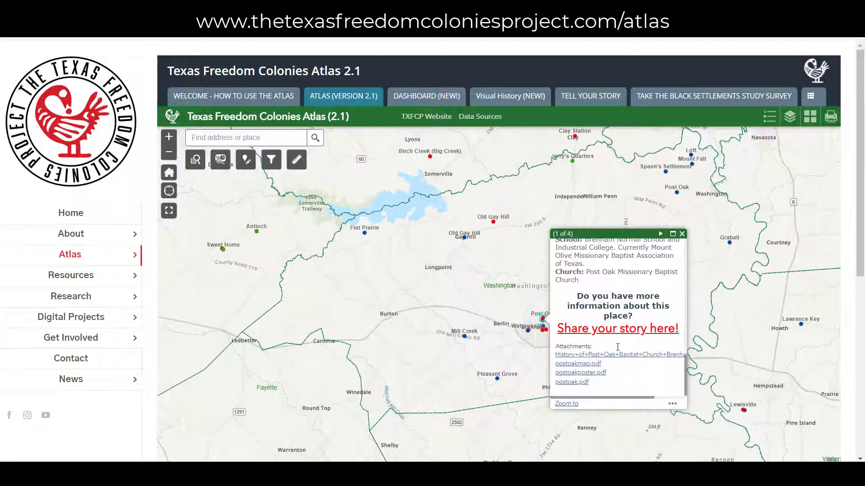
pyautogui.click(594, 368)
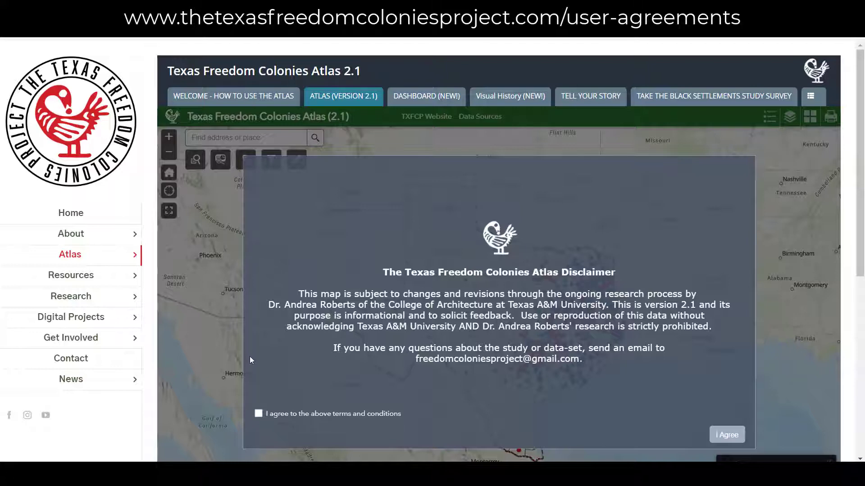
# - Accept the atlas terms and conditions, then go to the Tell Your Story portal
pyautogui.click(259, 414)
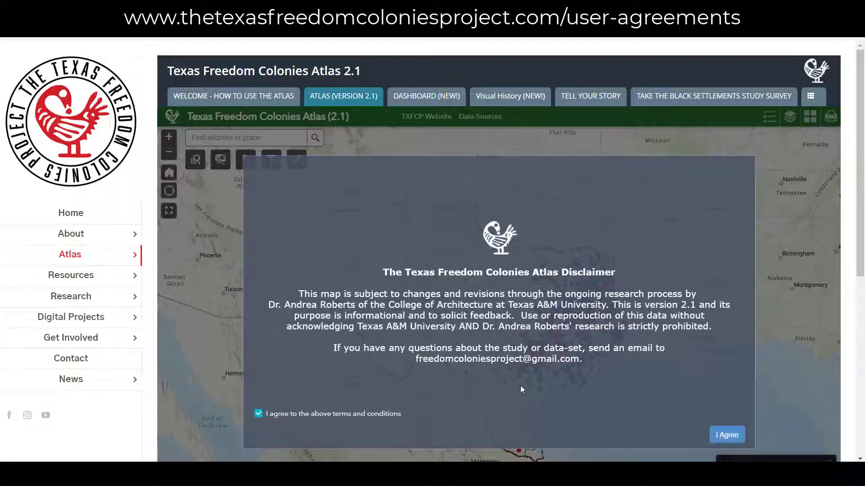
pyautogui.click(725, 435)
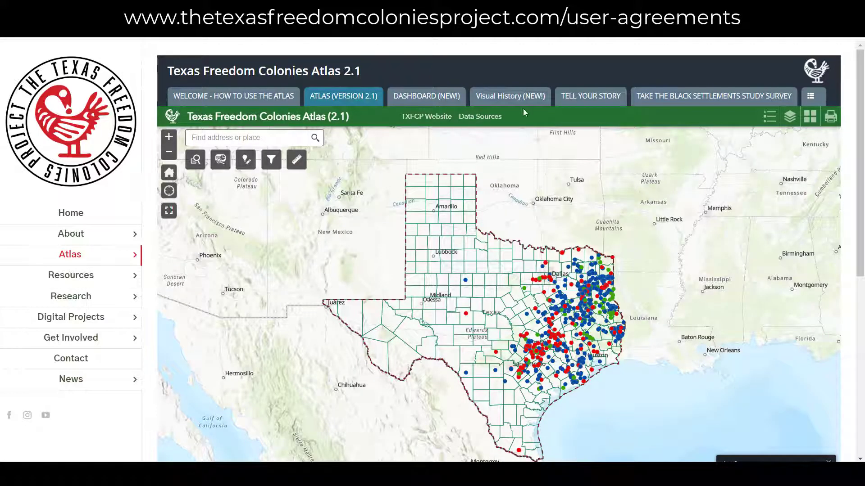
pyautogui.click(586, 101)
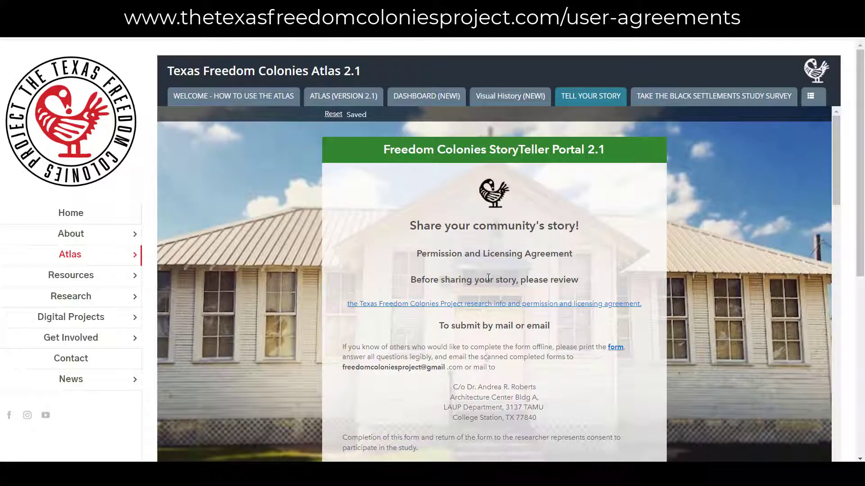
# - Review The_TXFCP_Licensing_Agreement.pdf, then return to the StoryTeller Portal tab
pyautogui.click(476, 304)
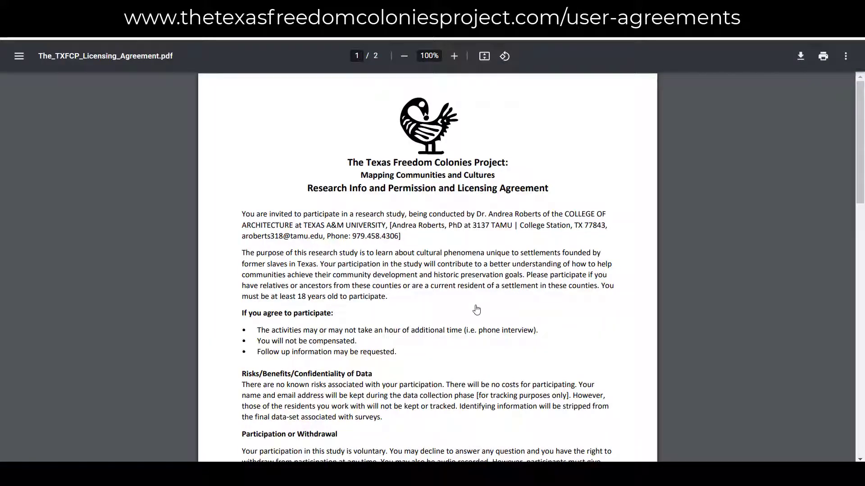
pyautogui.scroll(-5, 476, 309)
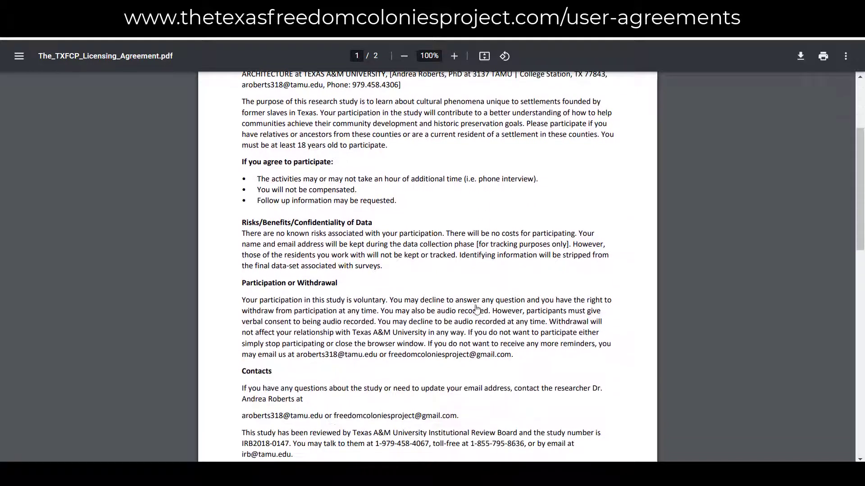
pyautogui.scroll(-1, 478, 309)
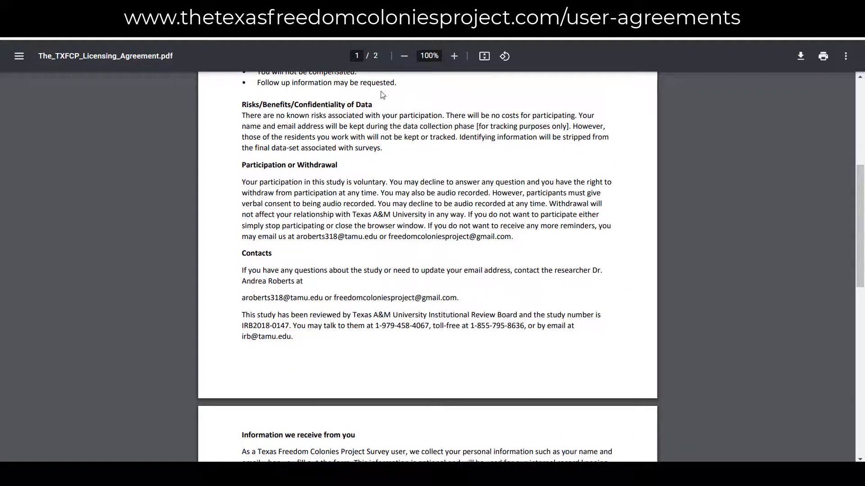
pyautogui.click(295, 40)
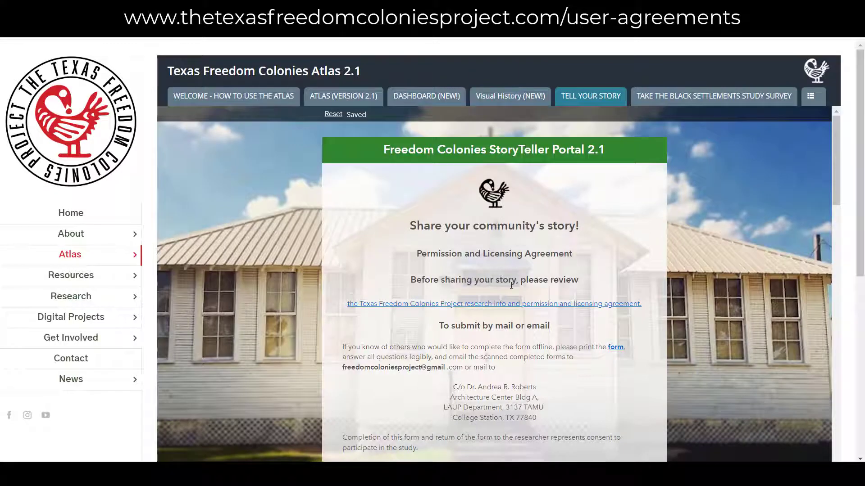
pyautogui.scroll(-3, 511, 285)
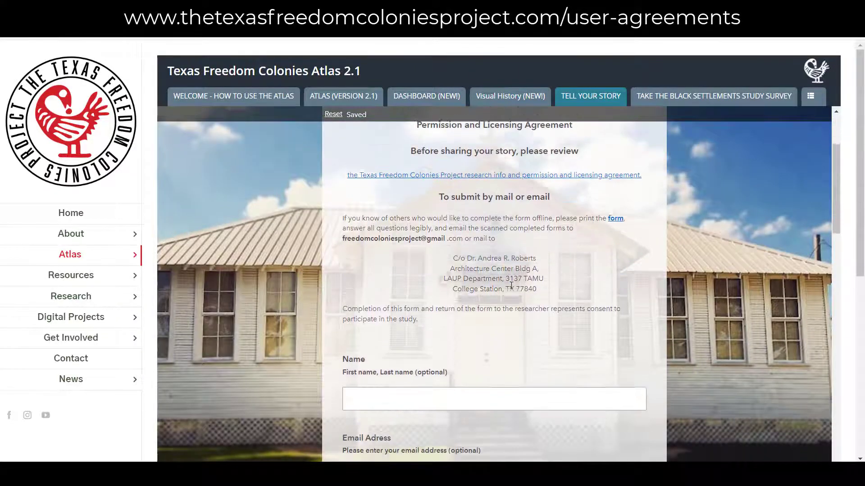
pyautogui.scroll(-1, 512, 285)
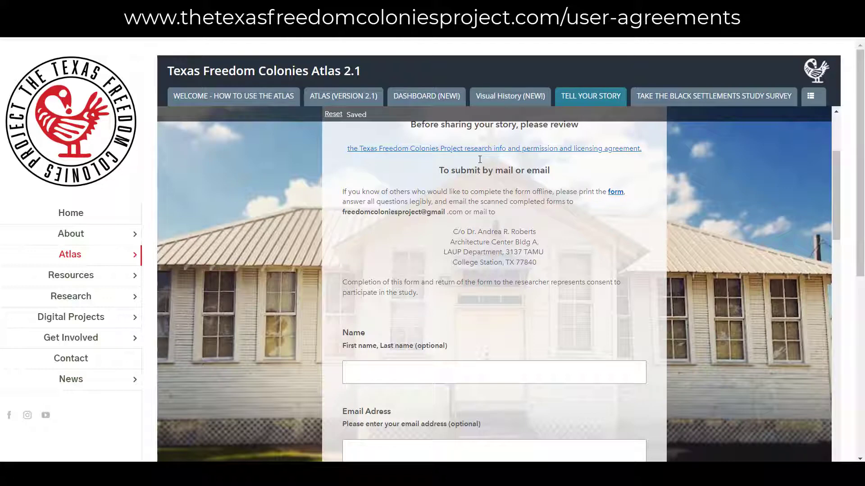
pyautogui.scroll(2, 480, 159)
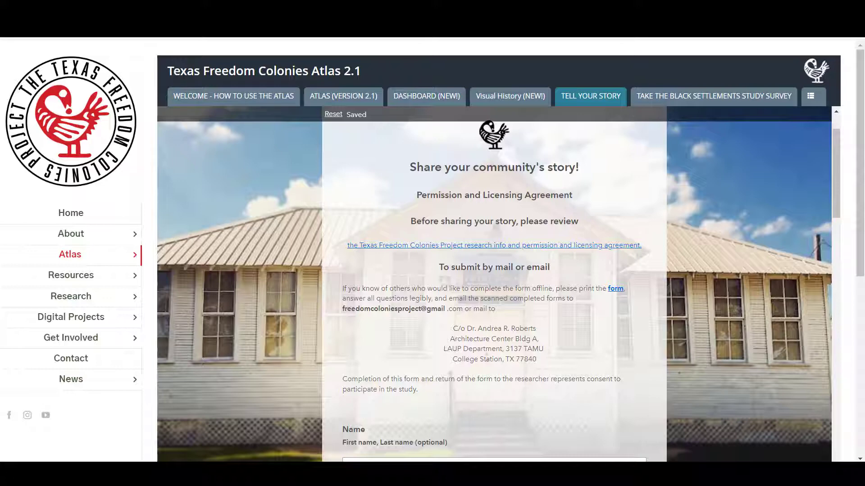
pyautogui.scroll(2, 315, 193)
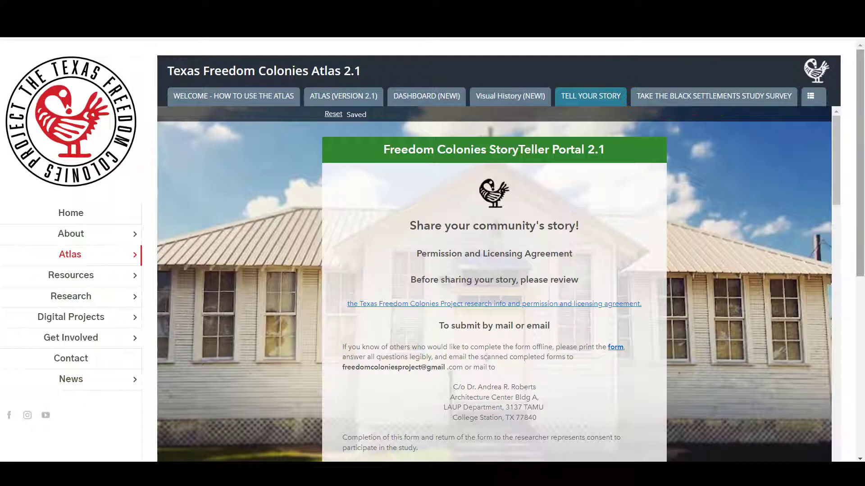
pyautogui.scroll(-5, 755, 412)
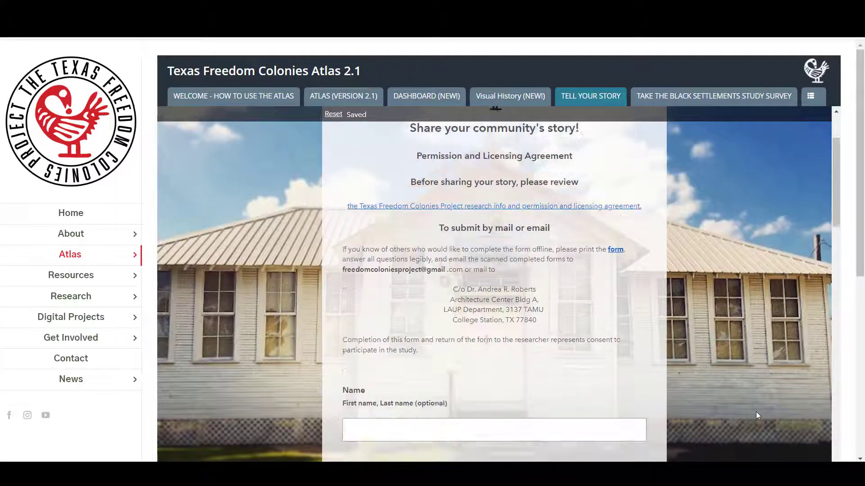
pyautogui.scroll(-3, 755, 412)
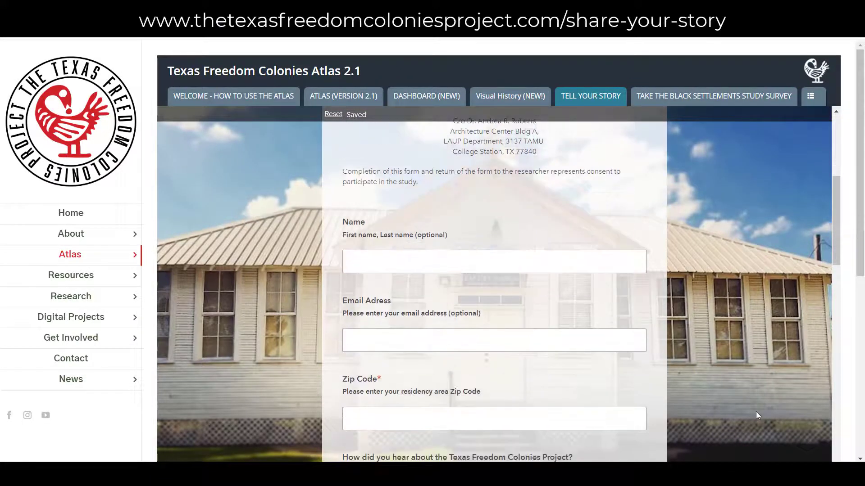
pyautogui.scroll(-3, 755, 411)
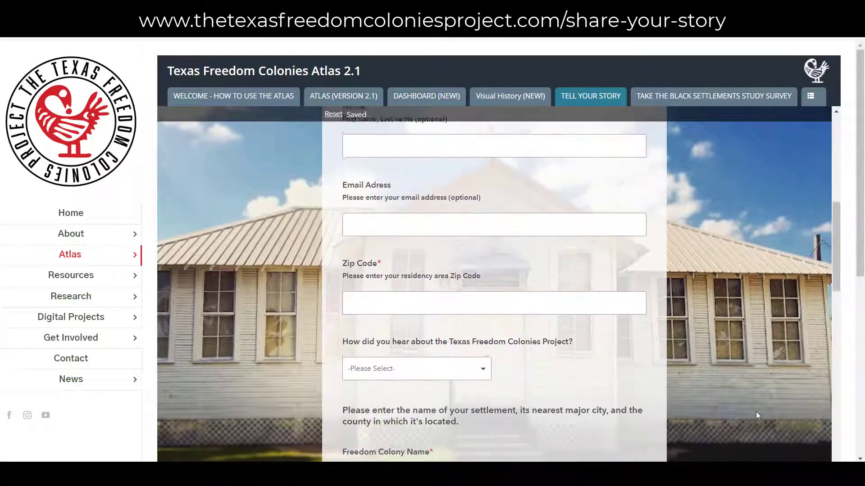
pyautogui.scroll(-10, 755, 411)
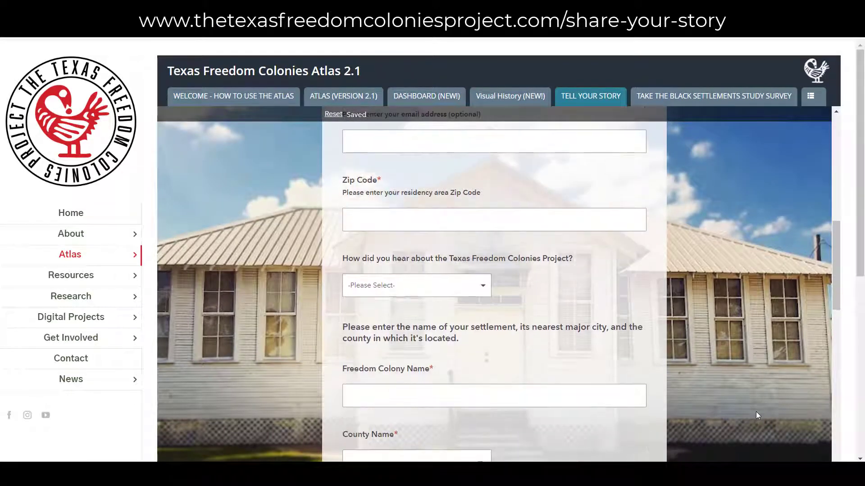
pyautogui.scroll(15, 755, 412)
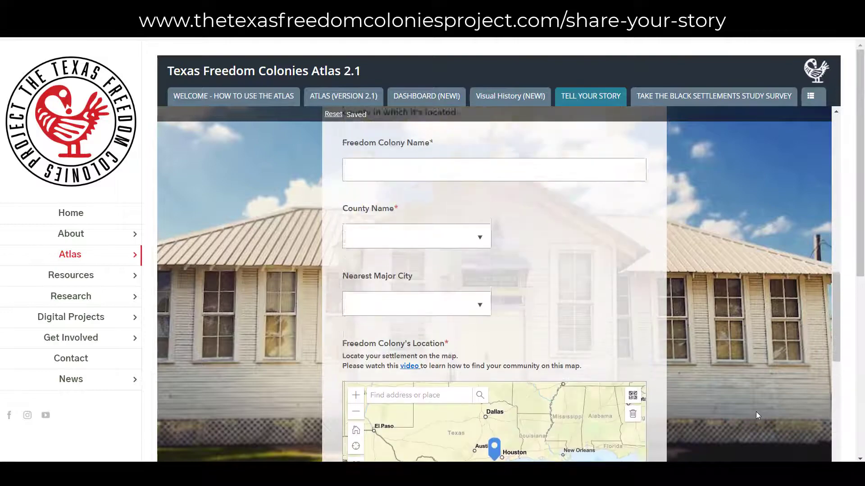
pyautogui.scroll(5, 755, 412)
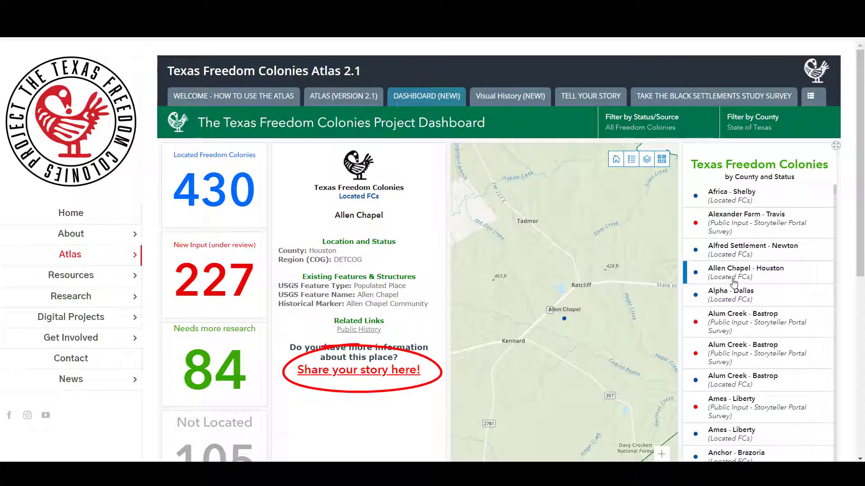
# - Open the StoryTeller form from Allen Chapel's 'Share your story here!' link
pyautogui.click(397, 374)
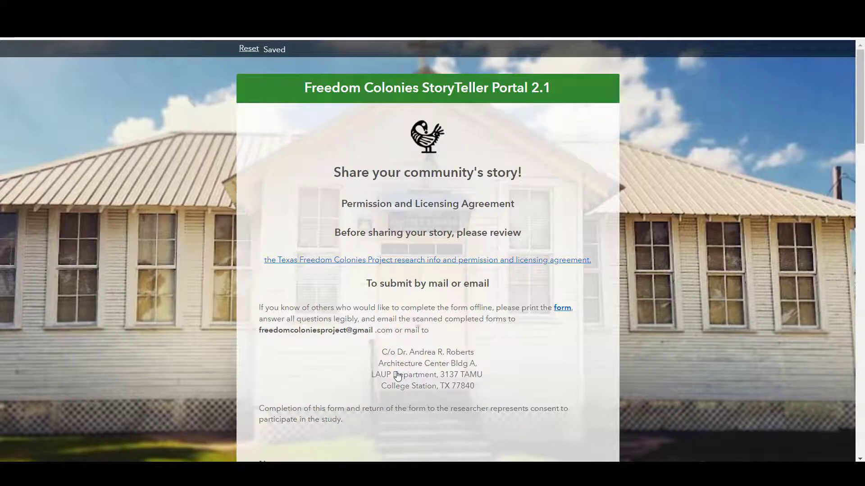
# - Start a place search in the 'Find address or place' box of the Freedom Colony's Location map
pyautogui.scroll(-10, 397, 376)
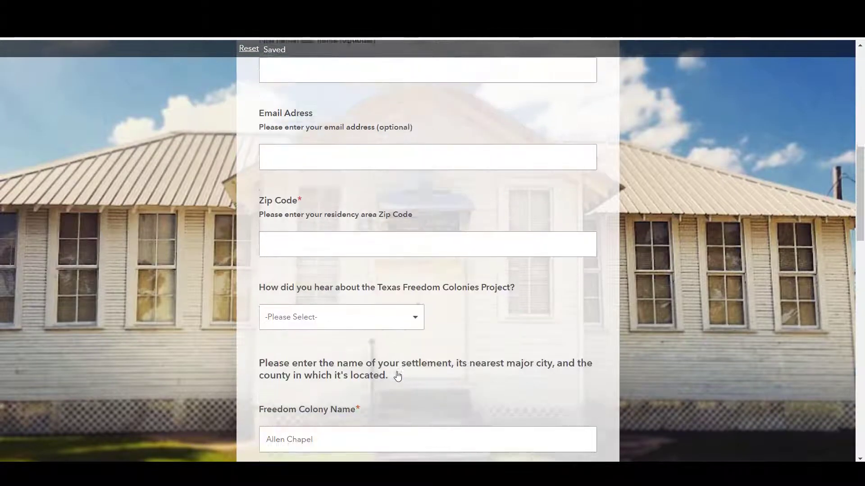
pyautogui.scroll(-5, 397, 376)
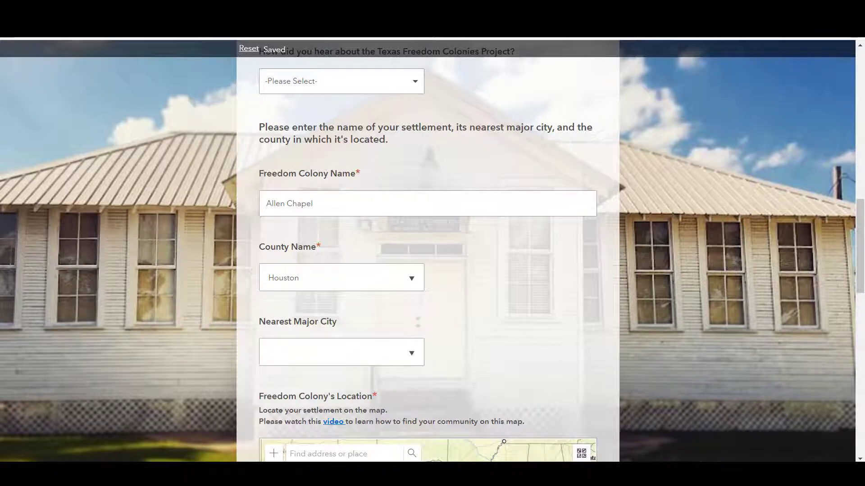
pyautogui.scroll(-1, 481, 277)
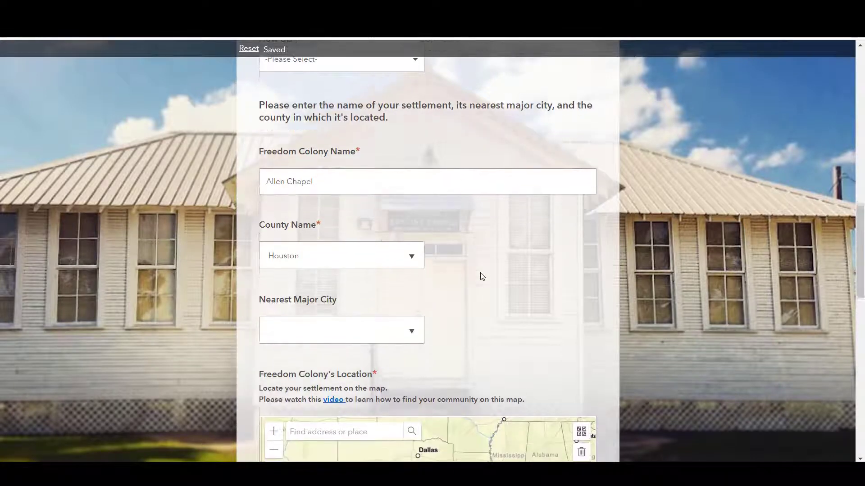
pyautogui.scroll(-3, 481, 277)
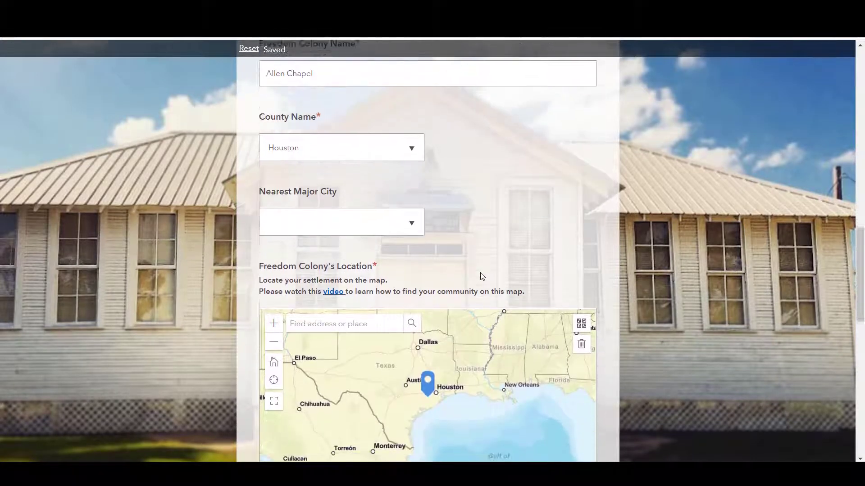
pyautogui.scroll(-1, 481, 276)
pyautogui.scroll(-1, 415, 307)
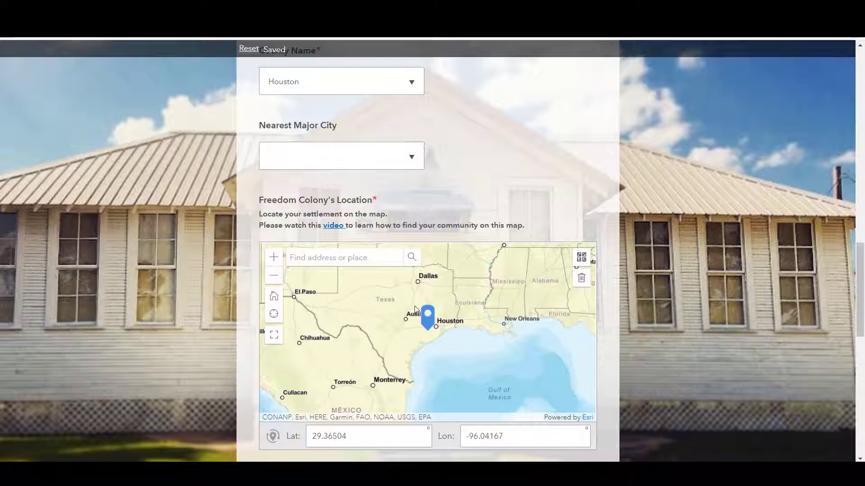
pyautogui.click(373, 255)
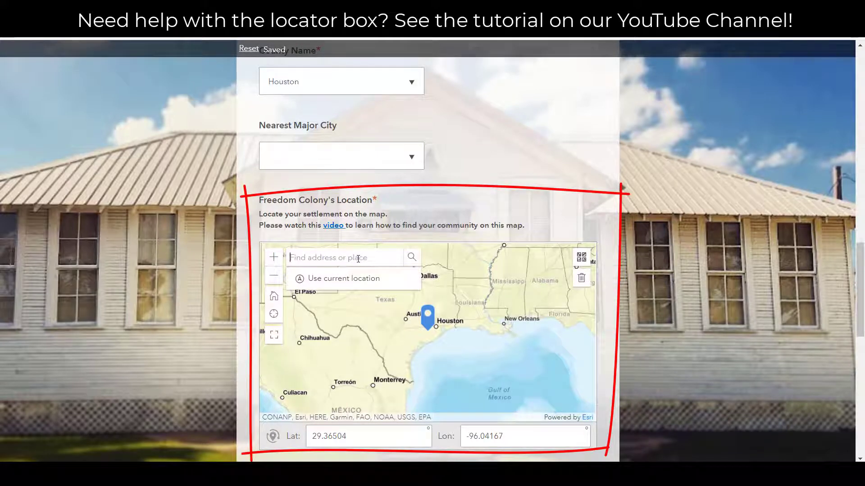
# - Delete the default Houston pin so the Lat and Lon fields are empty
pyautogui.click(582, 278)
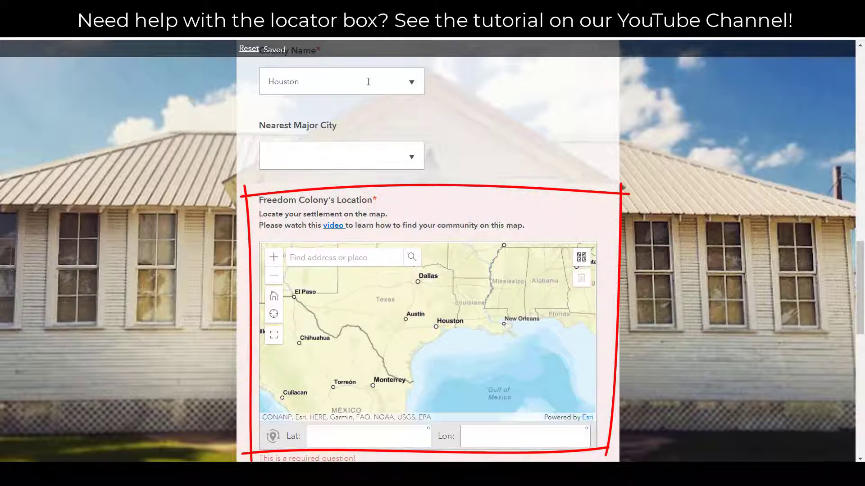
pyautogui.scroll(-1, 569, 207)
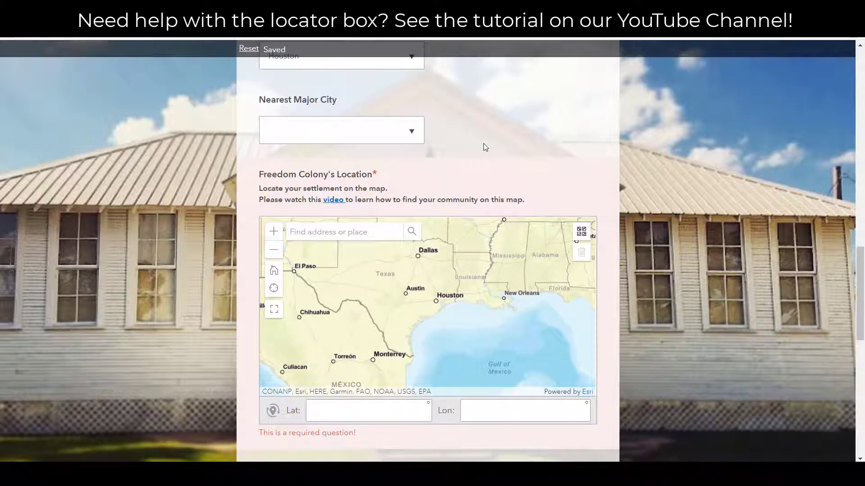
pyautogui.scroll(-1, 483, 144)
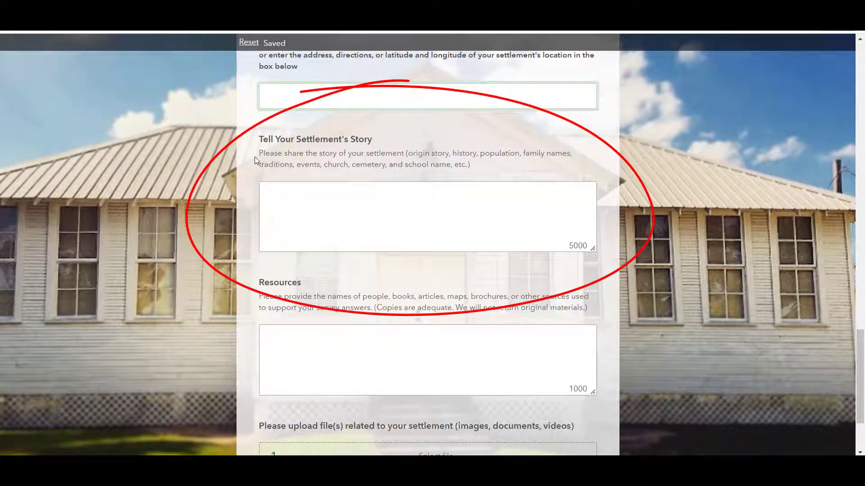
pyautogui.click(269, 187)
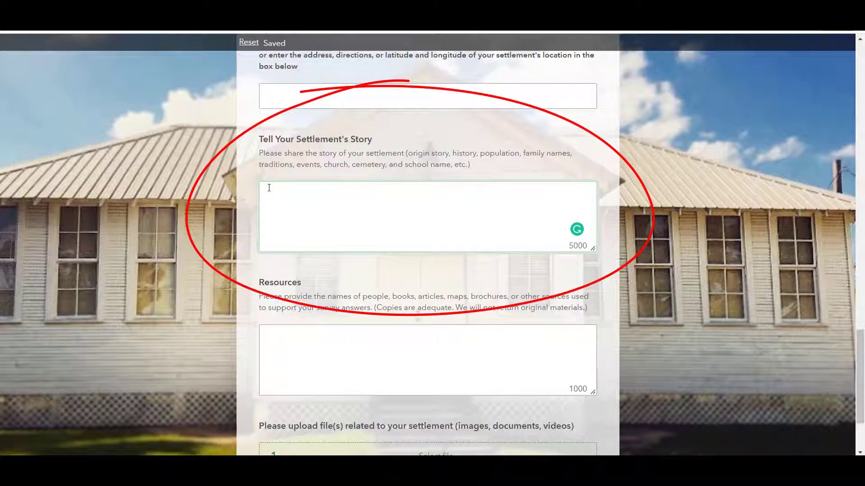
pyautogui.write('This place was founded')
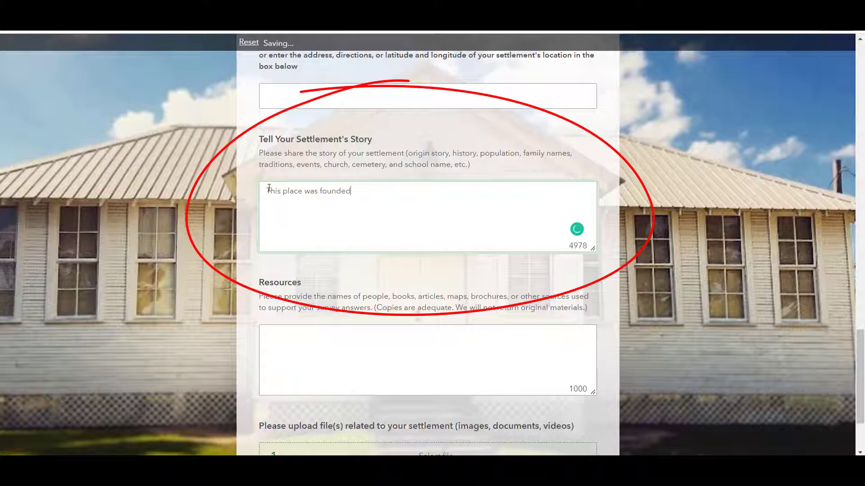
pyautogui.press('BackSpace')
pyautogui.press('BackSpace')
pyautogui.press('BackSpace')
pyautogui.press('BackSpace')
pyautogui.press('BackSpace')
pyautogui.press('BackSpace')
pyautogui.press('BackSpace')
pyautogui.press('BackSpace')
pyautogui.press('BackSpace')
pyautogui.press('BackSpace')
pyautogui.press('BackSpace')
pyautogui.press('BackSpace')
pyautogui.press('BackSpace')
pyautogui.press('BackSpace')
pyautogui.press('BackSpace')
pyautogui.press('BackSpace')
pyautogui.press('BackSpace')
pyautogui.press('BackSpace')
pyautogui.press('BackSpace')
pyautogui.press('BackSpace')
pyautogui.press('BackSpace')
pyautogui.press('BackSpace')
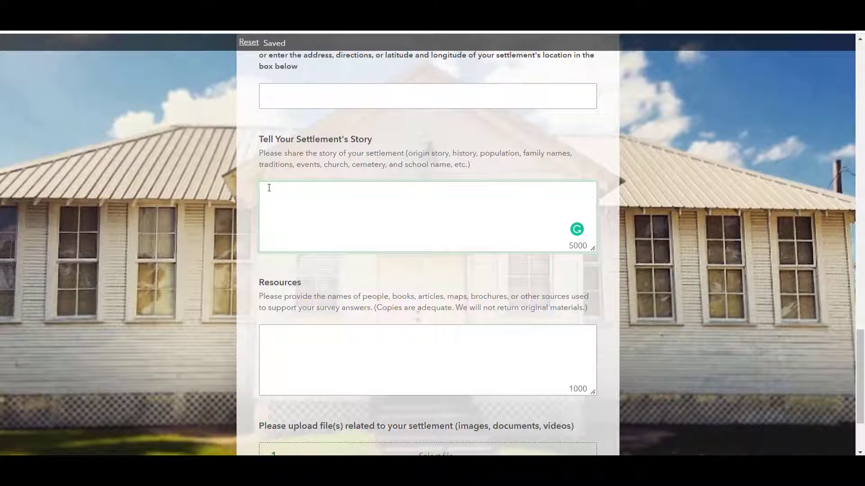
pyautogui.write('A')
pyautogui.press('BackSpace')
pyautogui.scroll(-3, 610, 320)
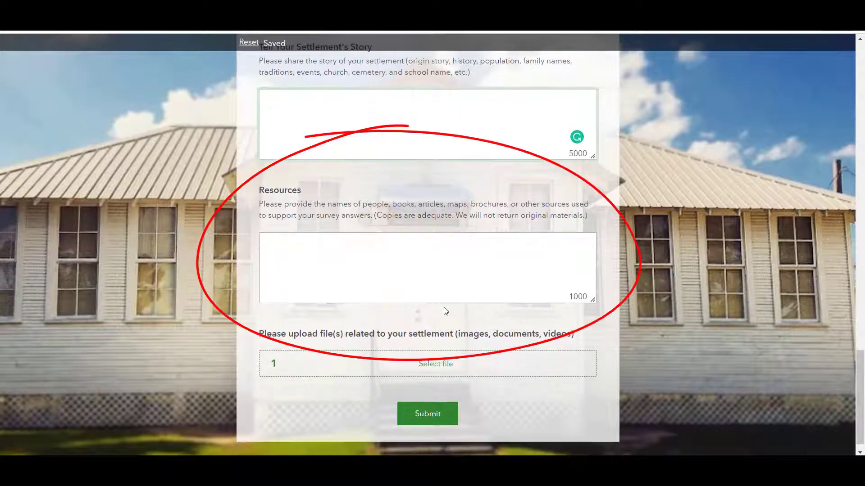
pyautogui.click(423, 262)
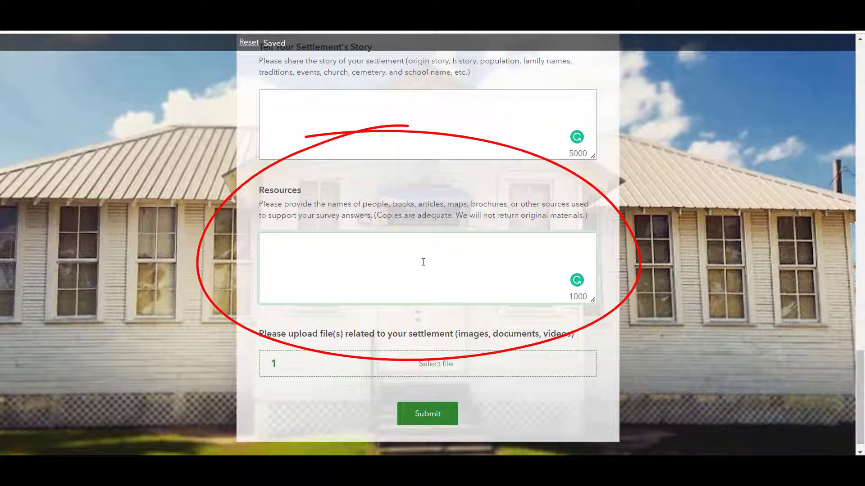
pyautogui.scroll(-1, 423, 262)
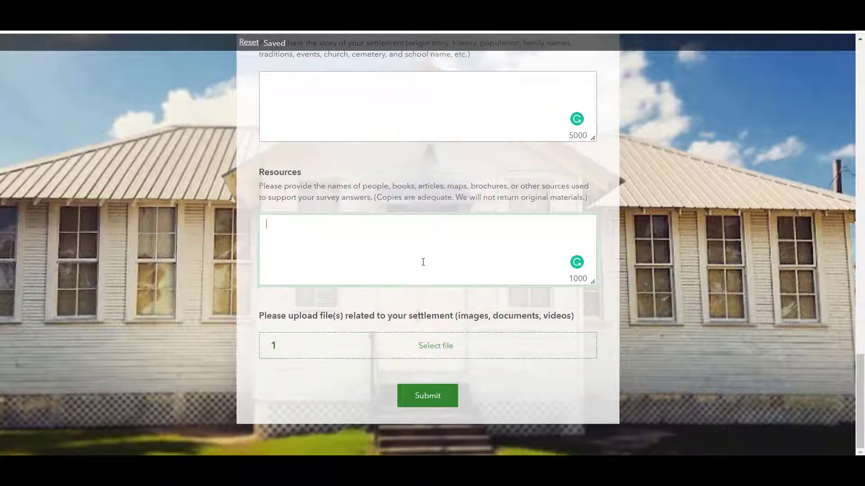
# - Upload the PNG photos DO1–DO4, NC and NC2 with the All Files filter
pyautogui.click(415, 346)
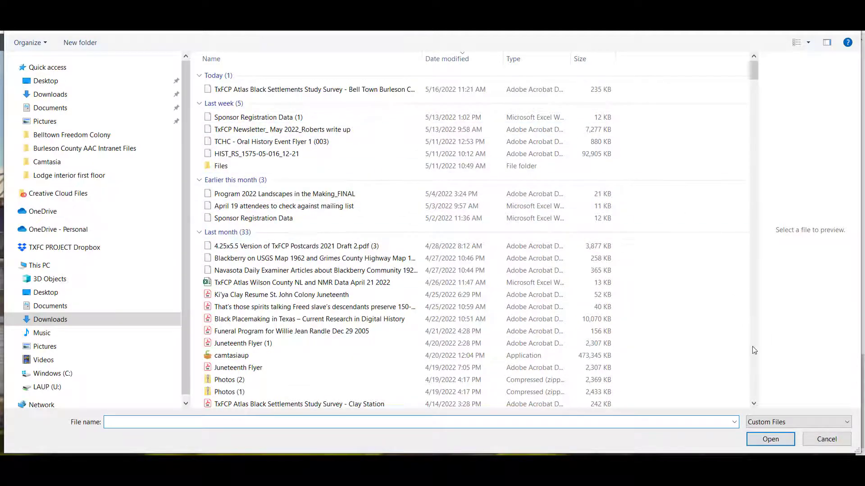
pyautogui.click(817, 422)
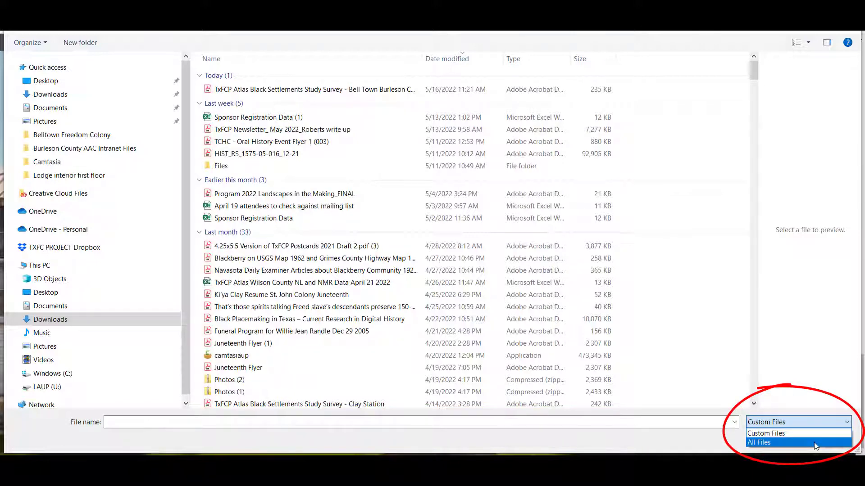
pyautogui.click(815, 442)
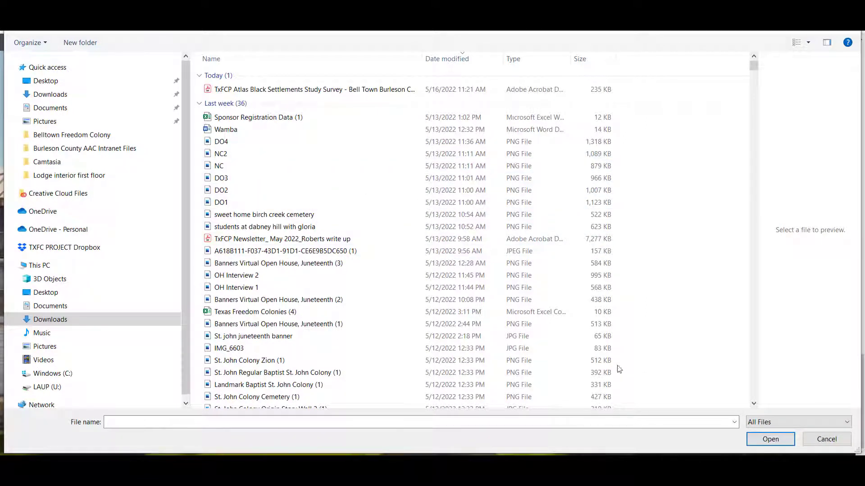
pyautogui.click(397, 146)
pyautogui.keyDown('shift'); pyautogui.click(377, 204); pyautogui.keyUp('shift')
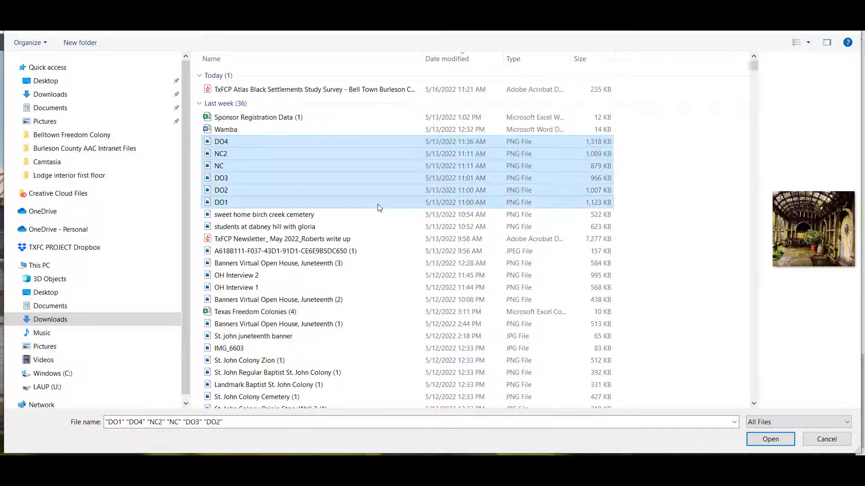
pyautogui.click(770, 439)
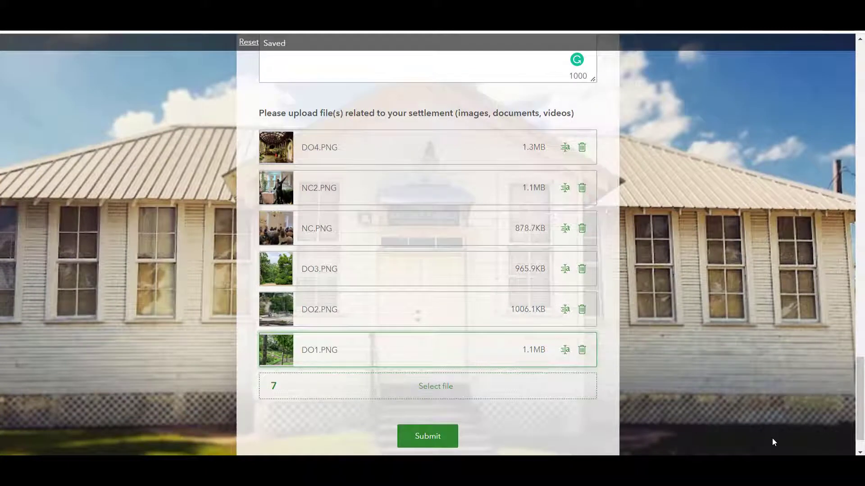
# - Rename DO4.PNG to 'Bell Town Freedom Colony - First Baptist Church - Augu'
pyautogui.click(567, 147)
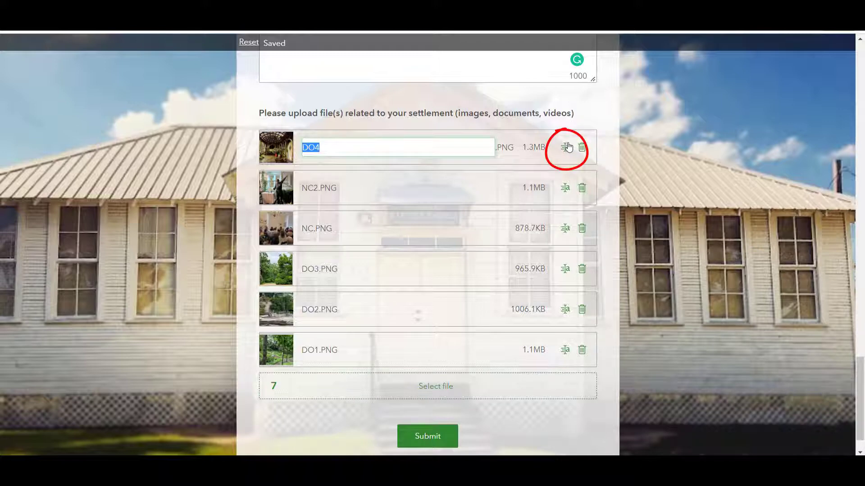
pyautogui.write('Bell Town Freedo')
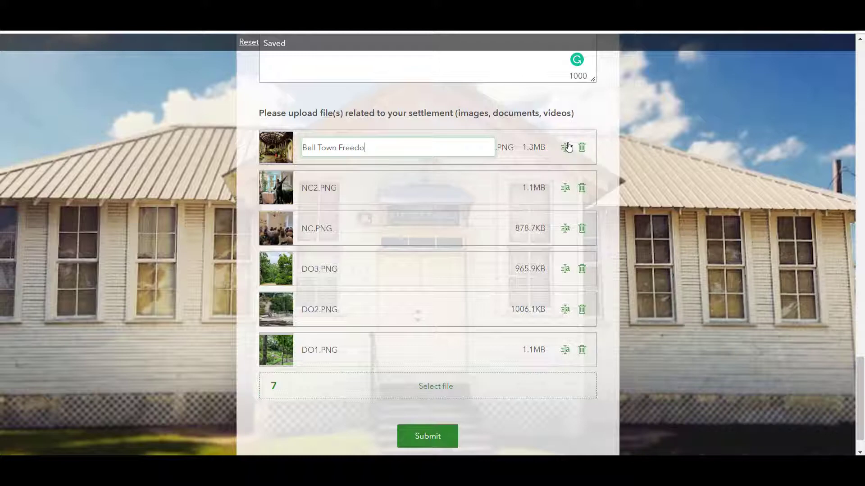
pyautogui.write('m Colony - First Baptist Church -')
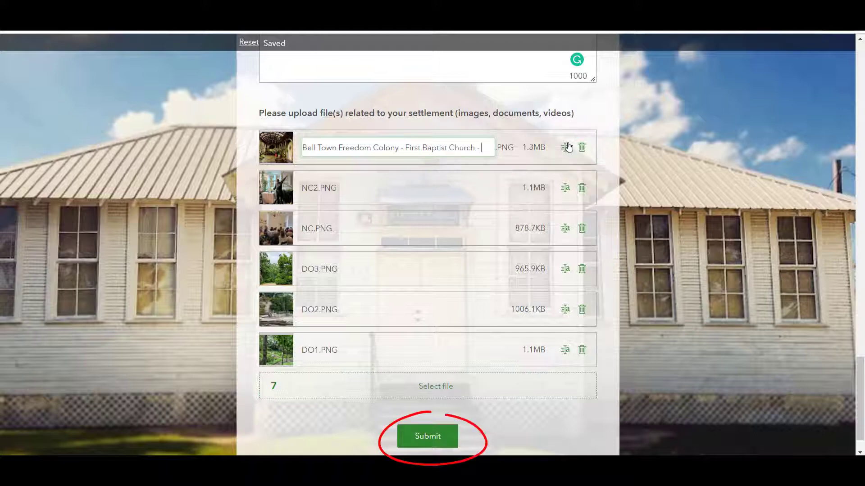
pyautogui.write(' Augu')
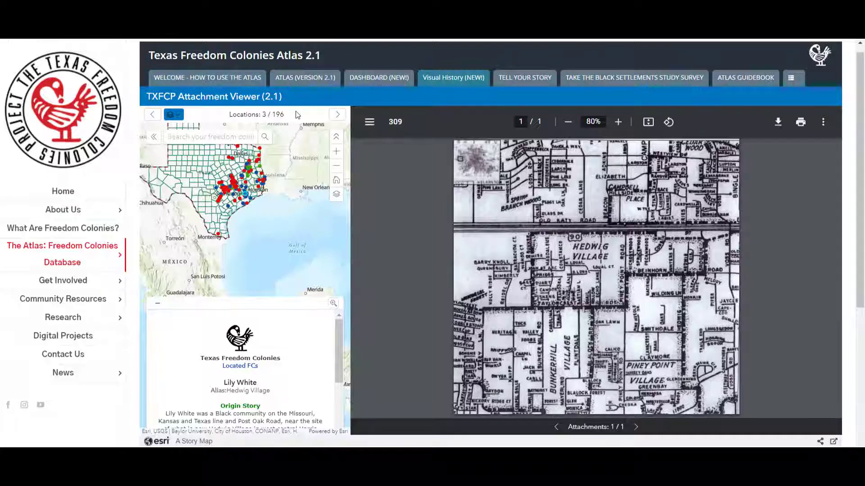
# - Advance past Riceville and Pine Springs to Fourth Ward, then to its photo 4/18
pyautogui.click(335, 116)
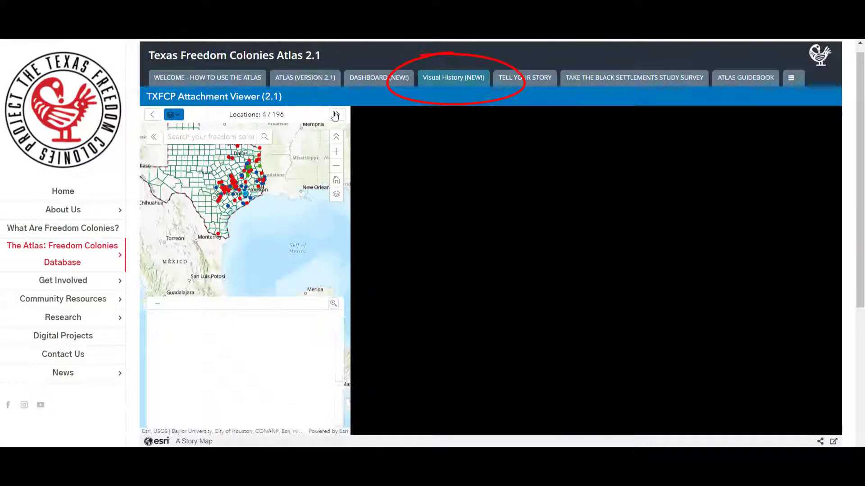
pyautogui.click(334, 116)
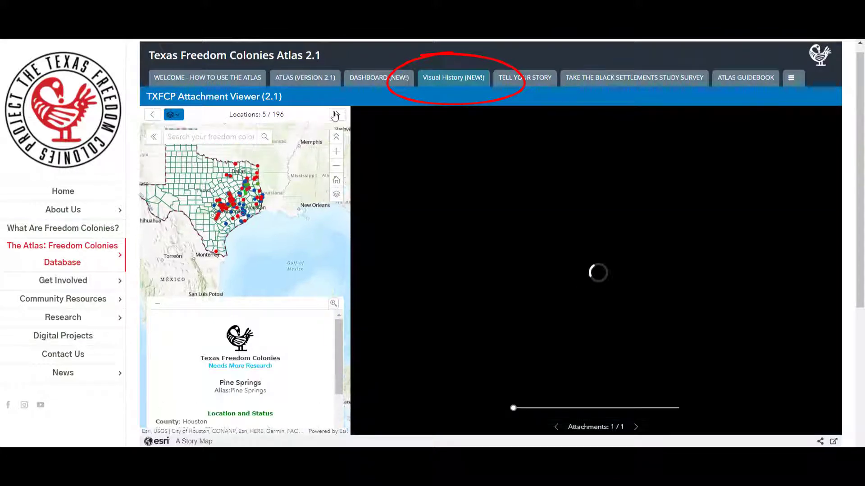
pyautogui.click(334, 116)
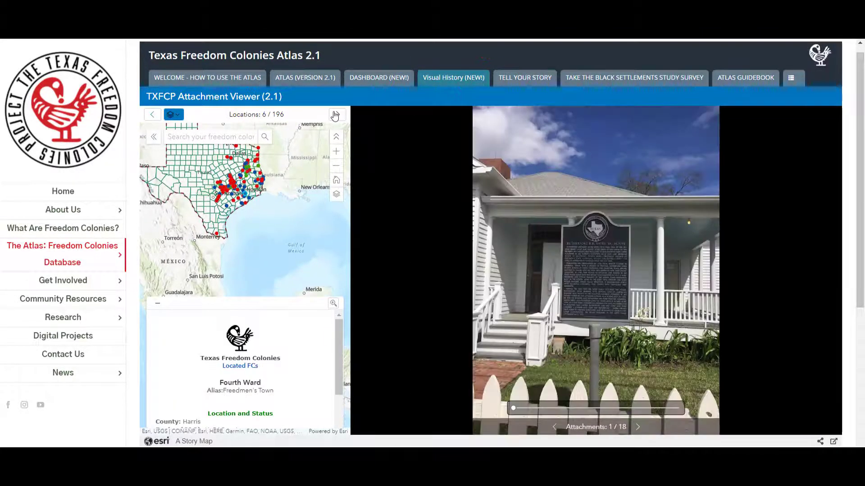
pyautogui.click(640, 427)
pyautogui.click(640, 427)
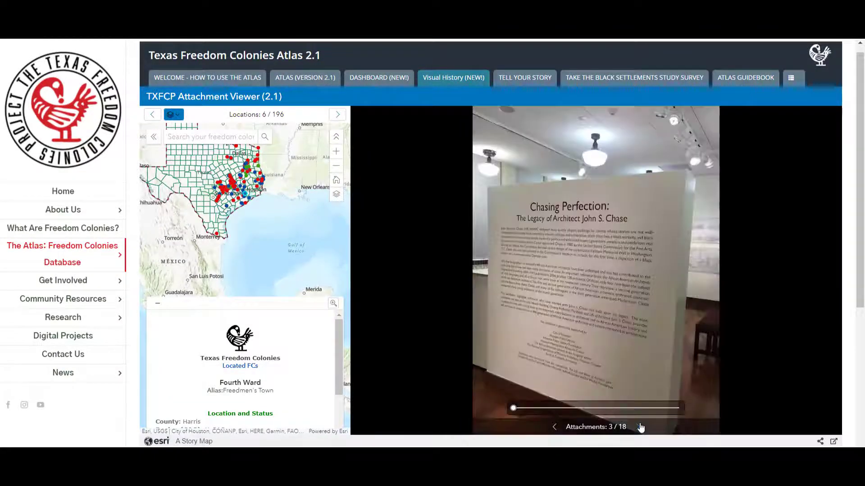
pyautogui.click(640, 427)
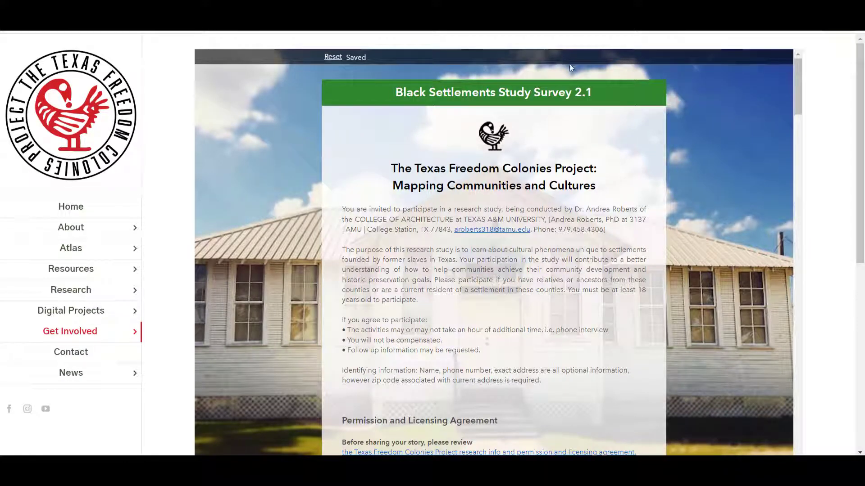
# - Scroll the Black Settlements Survey past the map and origin-story box to the population and Church, Cemetery, School questions
pyautogui.scroll(-3, 680, 151)
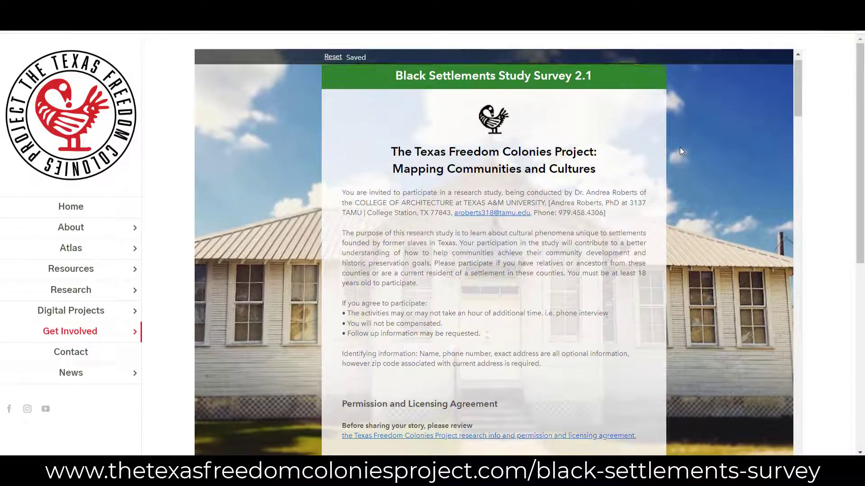
pyautogui.scroll(-2, 679, 151)
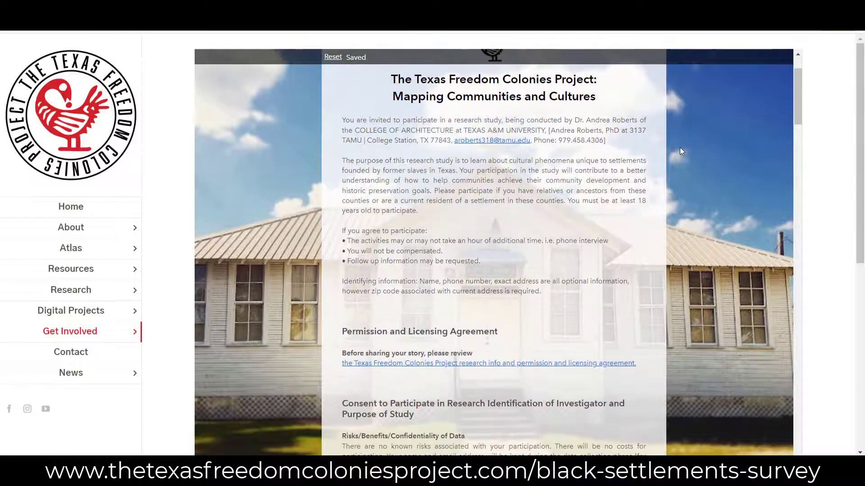
pyautogui.scroll(-3, 680, 152)
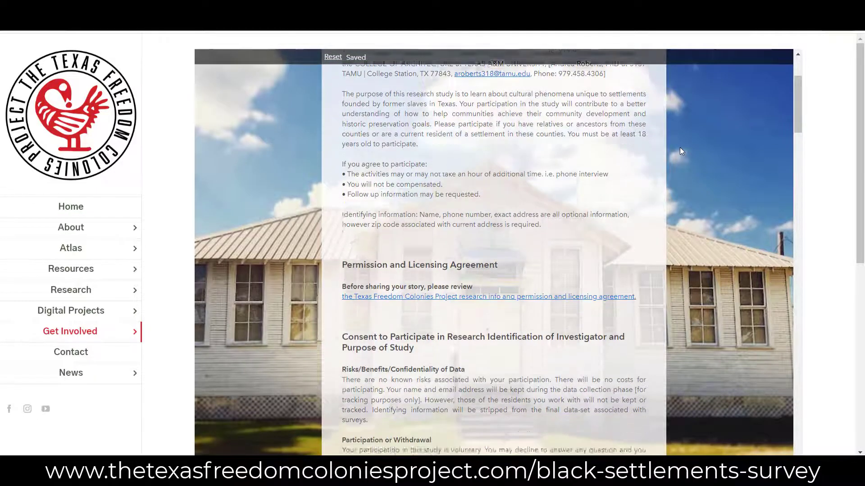
pyautogui.scroll(-4, 680, 151)
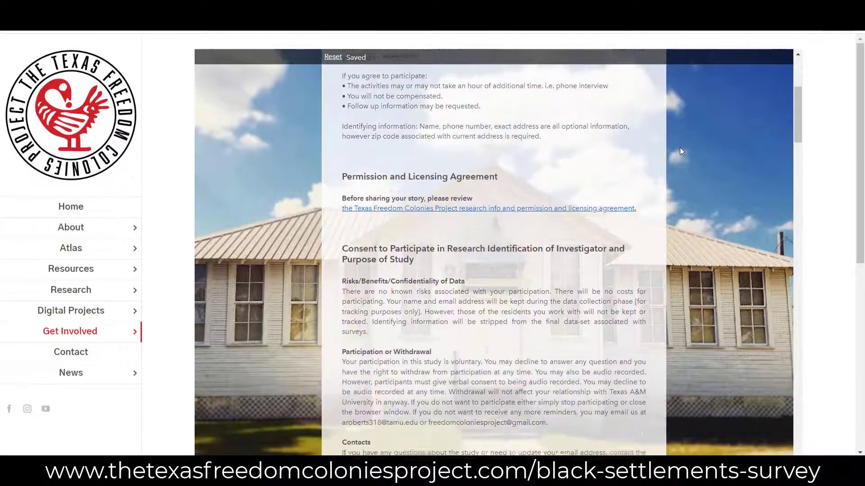
pyautogui.scroll(-5, 681, 152)
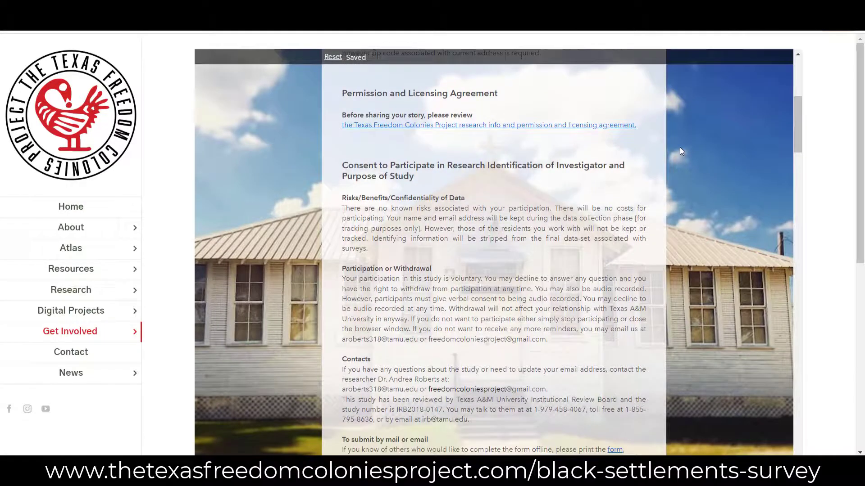
pyautogui.scroll(-3, 680, 150)
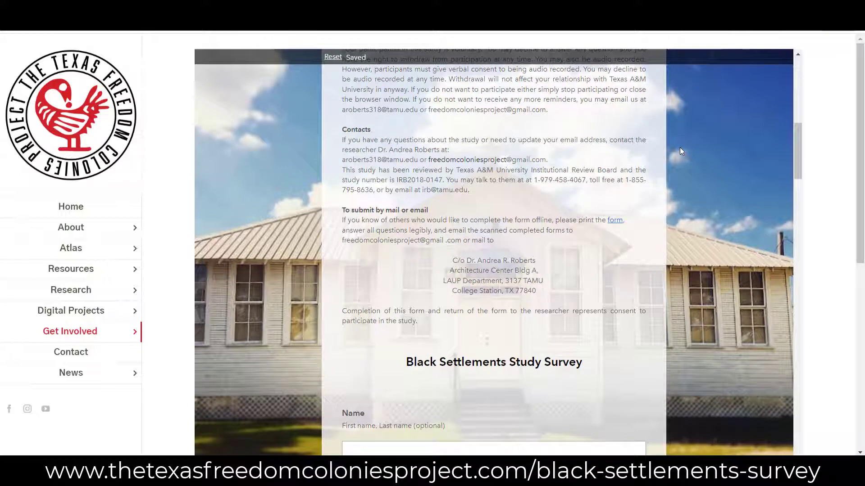
pyautogui.scroll(-4, 681, 151)
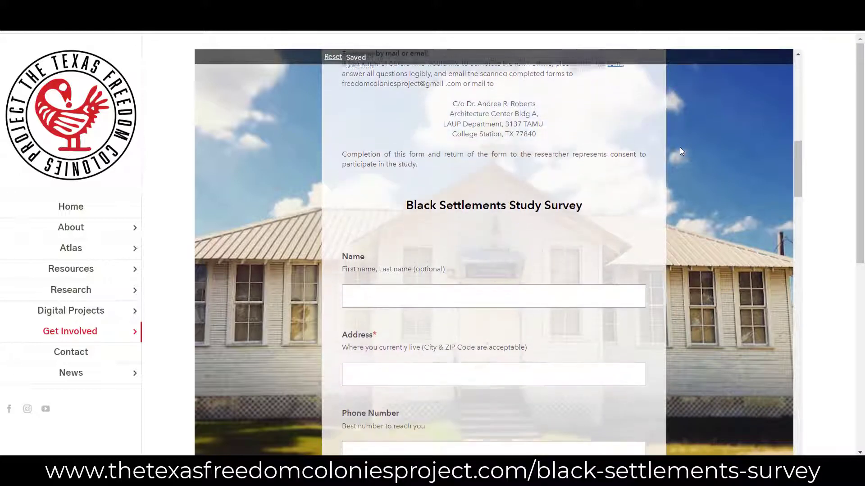
pyautogui.scroll(-2, 681, 151)
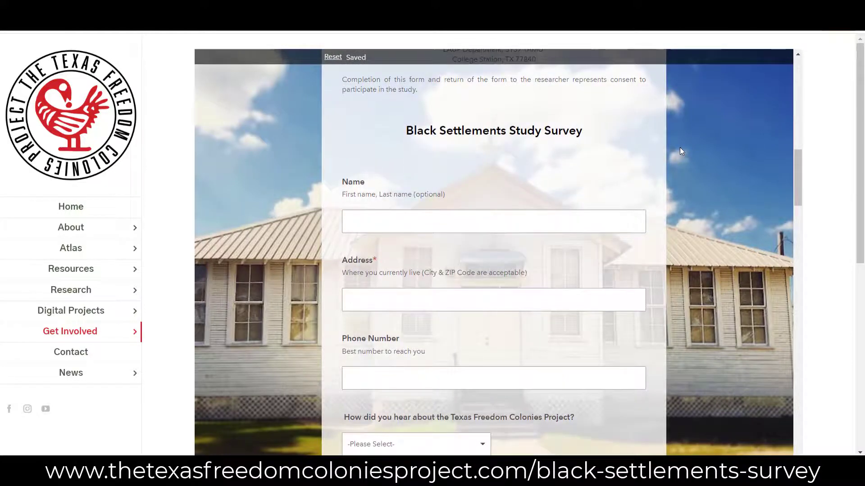
pyautogui.scroll(-2, 681, 151)
pyautogui.scroll(-2, 681, 151)
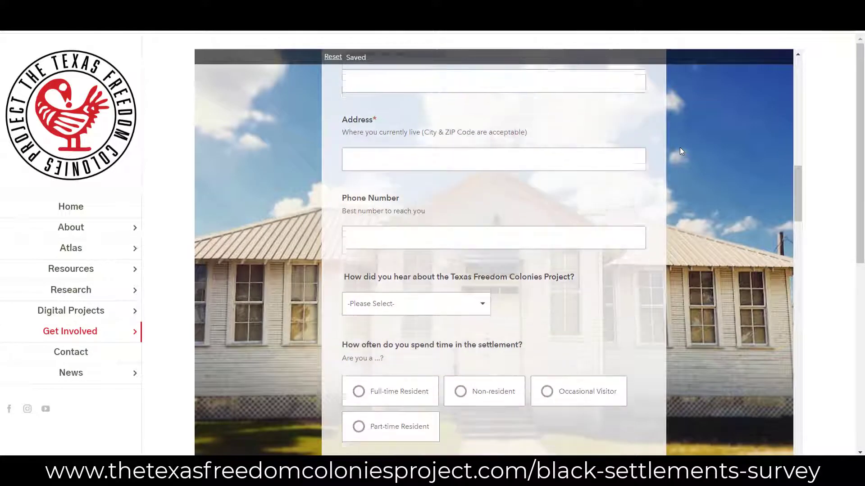
pyautogui.scroll(-4, 680, 150)
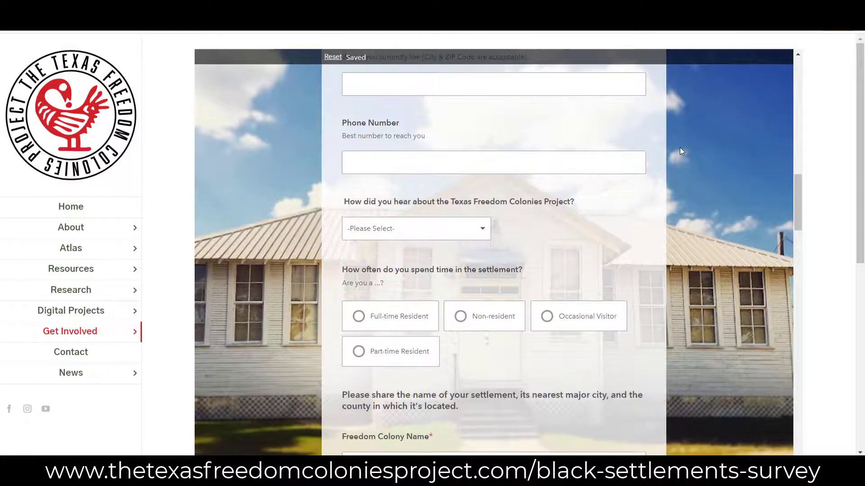
pyautogui.scroll(-2, 681, 151)
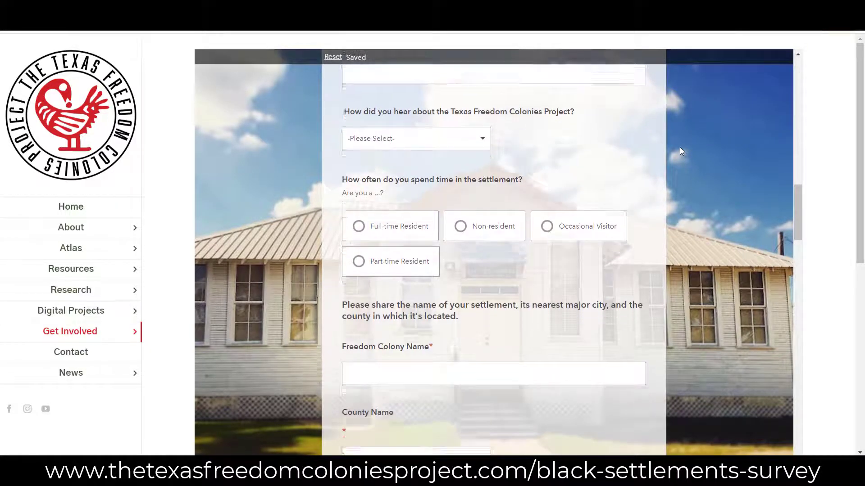
pyautogui.scroll(-2, 681, 151)
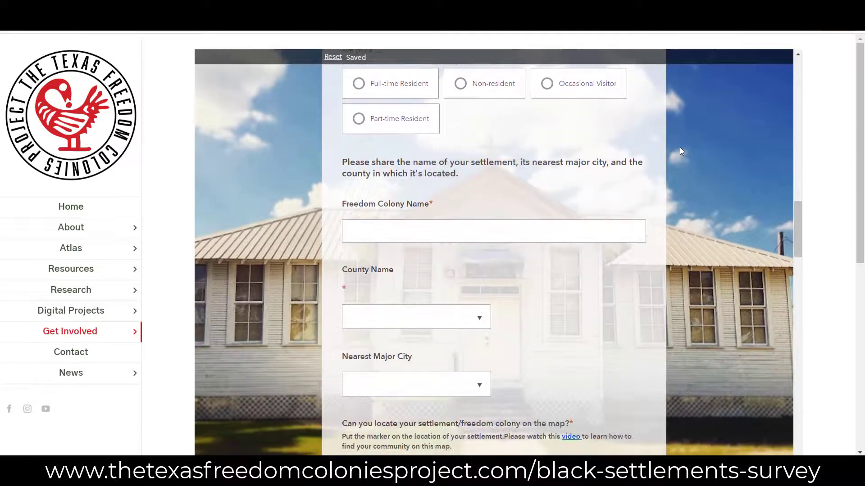
pyautogui.scroll(-2, 680, 150)
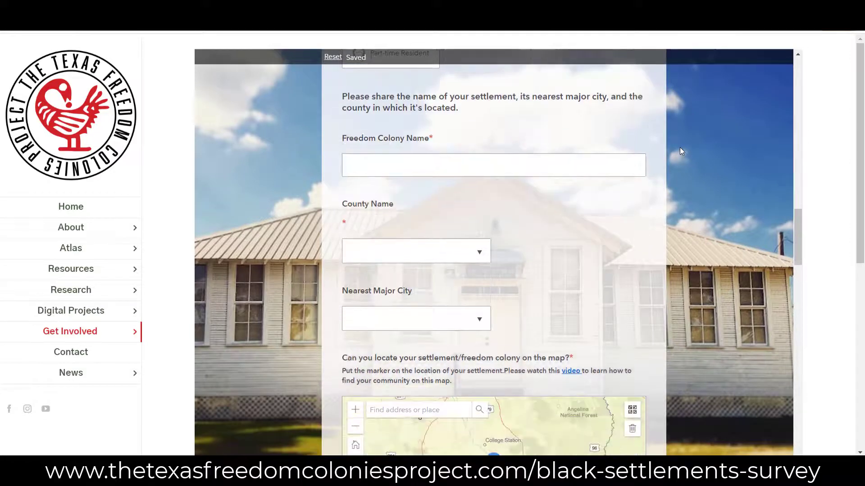
pyautogui.scroll(-2, 681, 151)
pyautogui.scroll(-1, 681, 151)
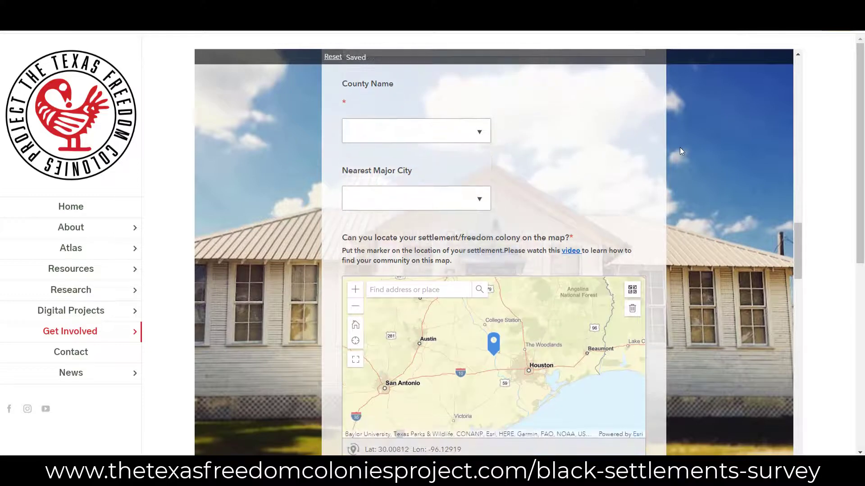
pyautogui.scroll(-2, 681, 150)
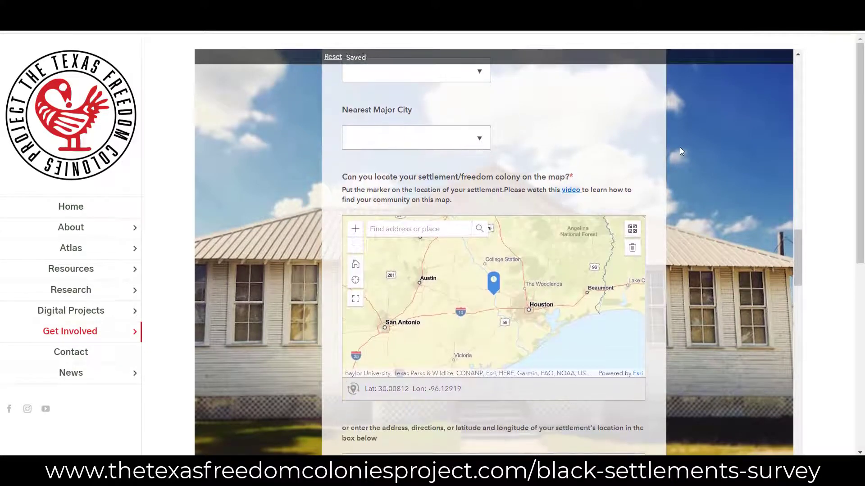
pyautogui.scroll(-2, 681, 151)
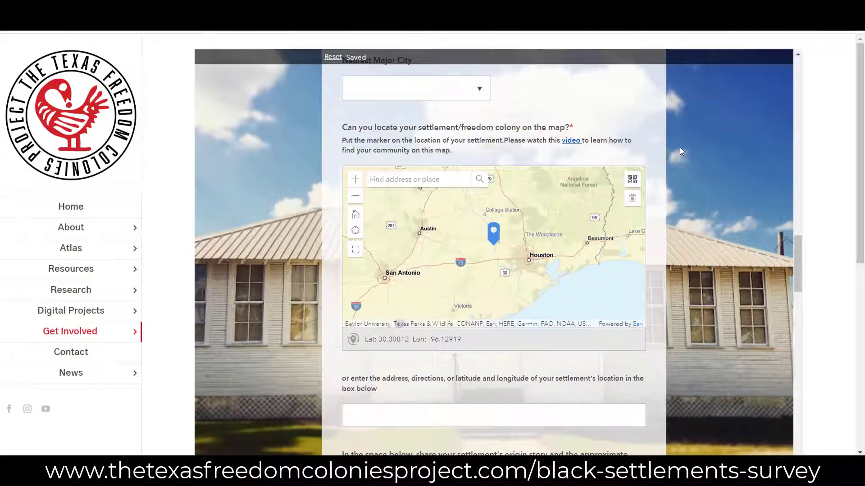
pyautogui.scroll(-2, 681, 151)
pyautogui.scroll(-2, 681, 150)
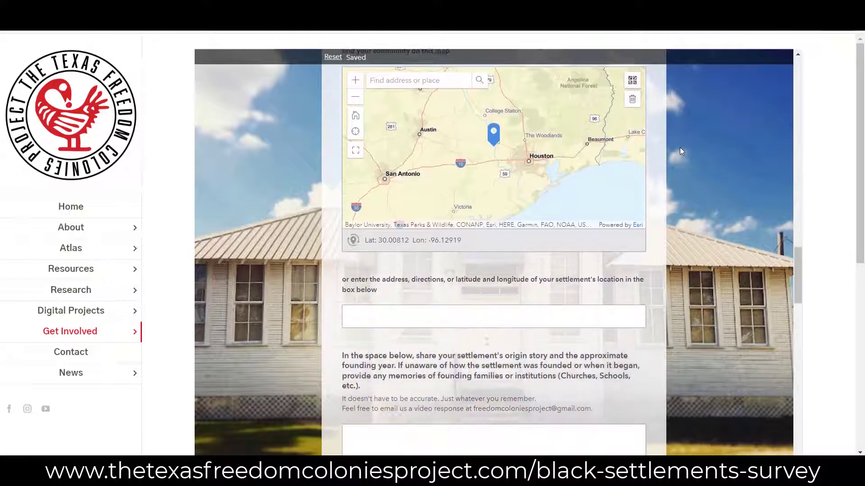
pyautogui.scroll(-2, 681, 151)
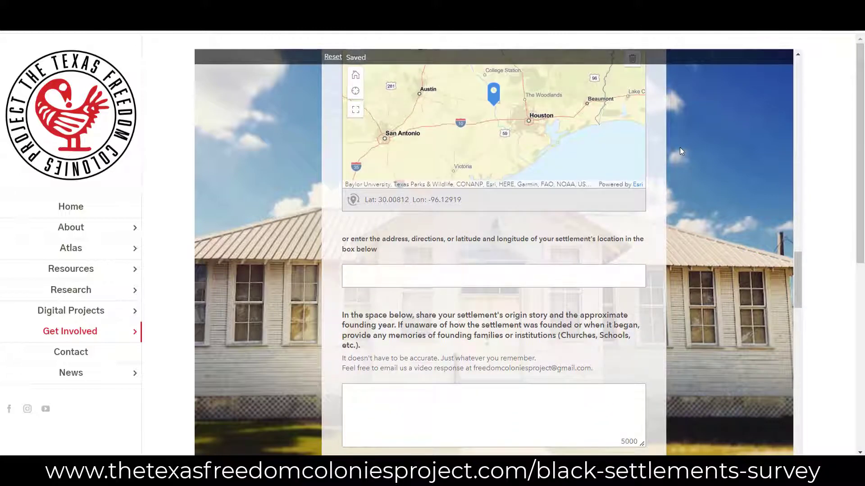
pyautogui.scroll(-2, 681, 151)
pyautogui.scroll(-2, 681, 151)
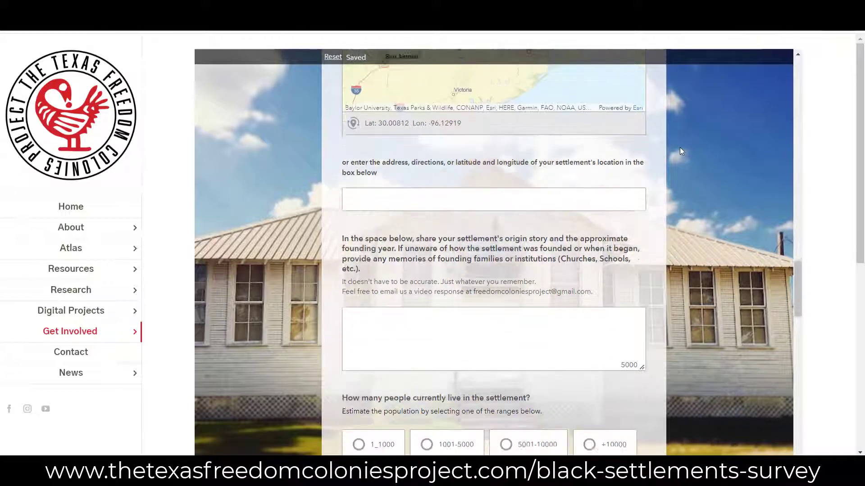
pyautogui.scroll(-2, 681, 151)
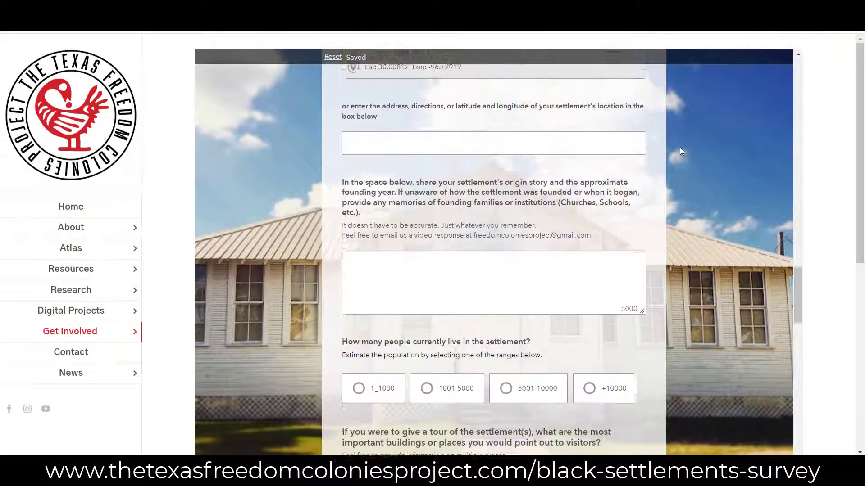
pyautogui.scroll(-1, 681, 151)
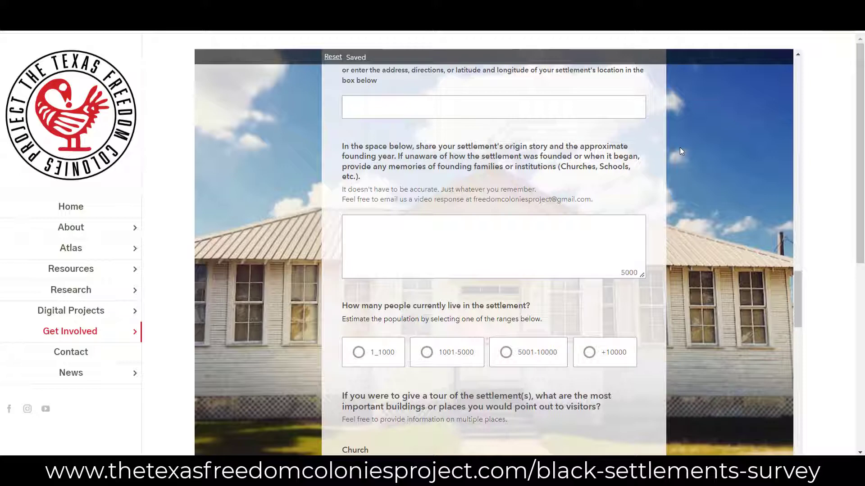
pyautogui.scroll(-1, 681, 151)
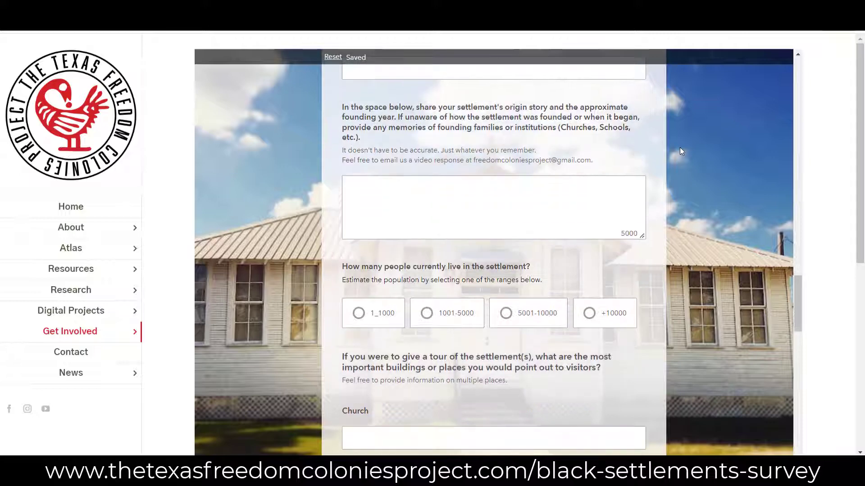
pyautogui.scroll(-1, 681, 151)
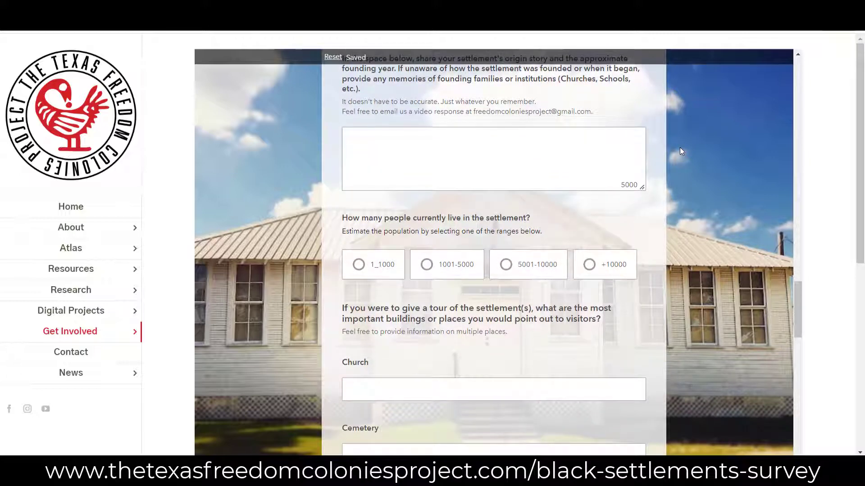
pyautogui.scroll(-1, 681, 151)
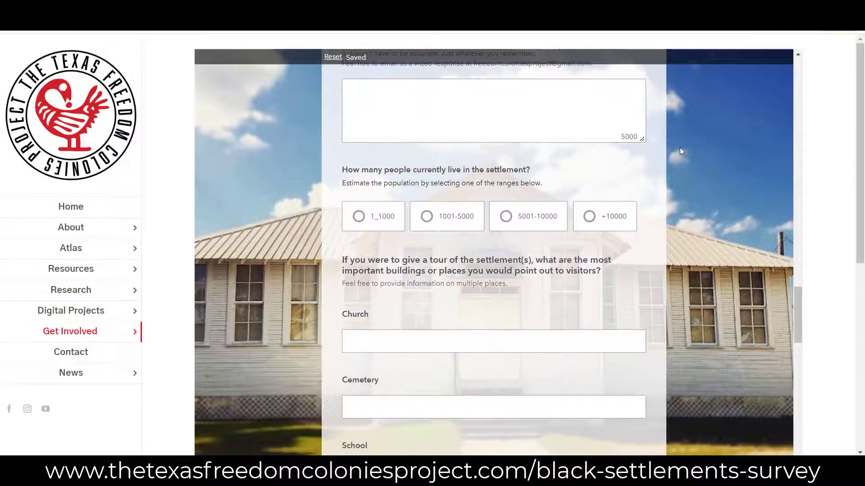
pyautogui.scroll(-1, 681, 151)
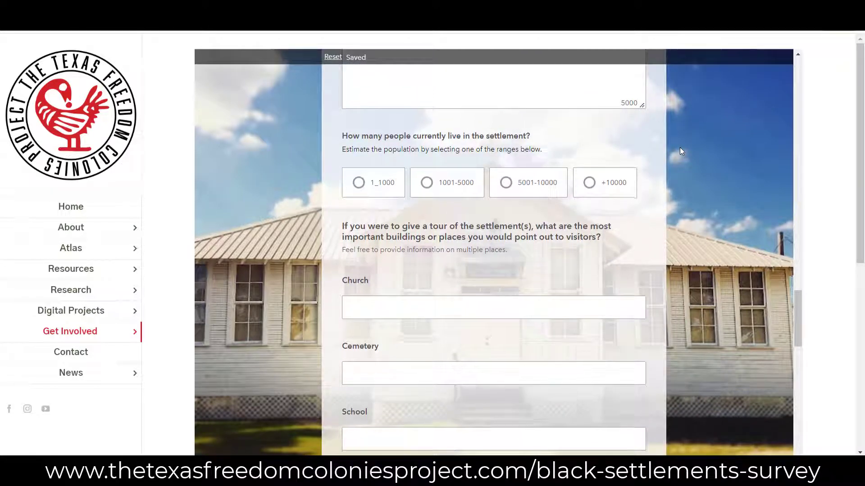
pyautogui.scroll(-1, 681, 151)
# - Scroll through the Connections, Events, Preservation and Challenges sections to the sources box and Select file upload area
pyautogui.scroll(-2, 680, 150)
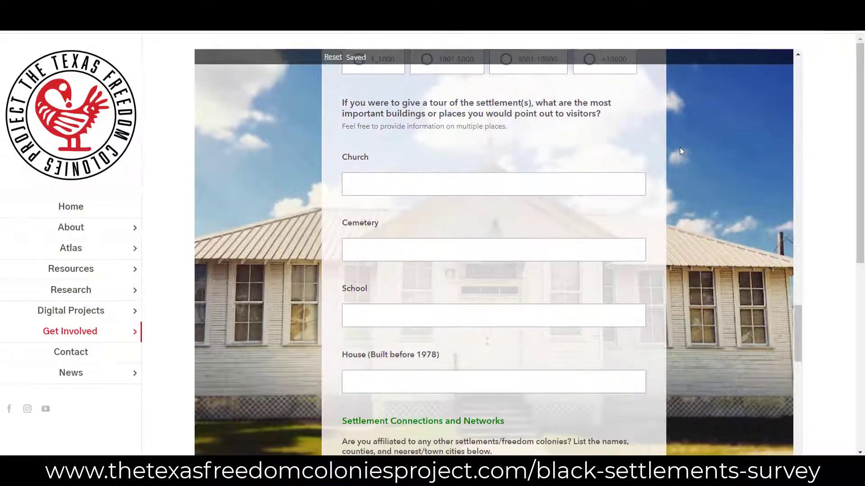
pyautogui.scroll(-1, 681, 151)
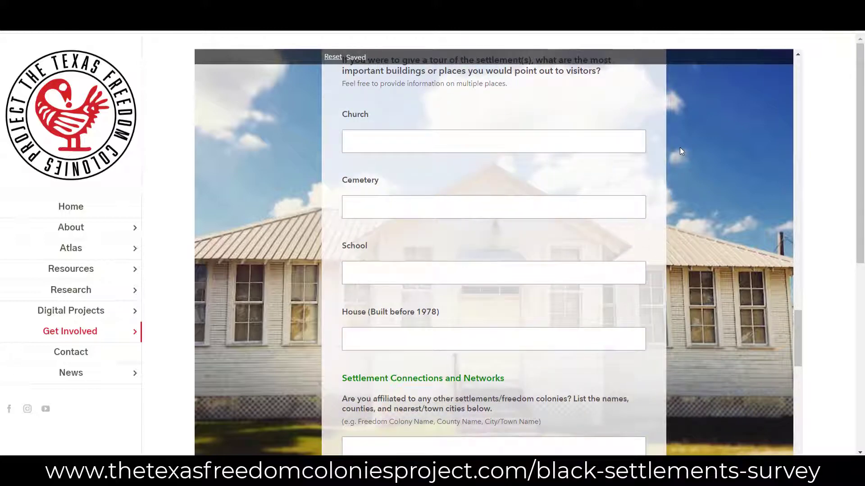
pyautogui.scroll(-2, 680, 151)
pyautogui.scroll(-1, 681, 151)
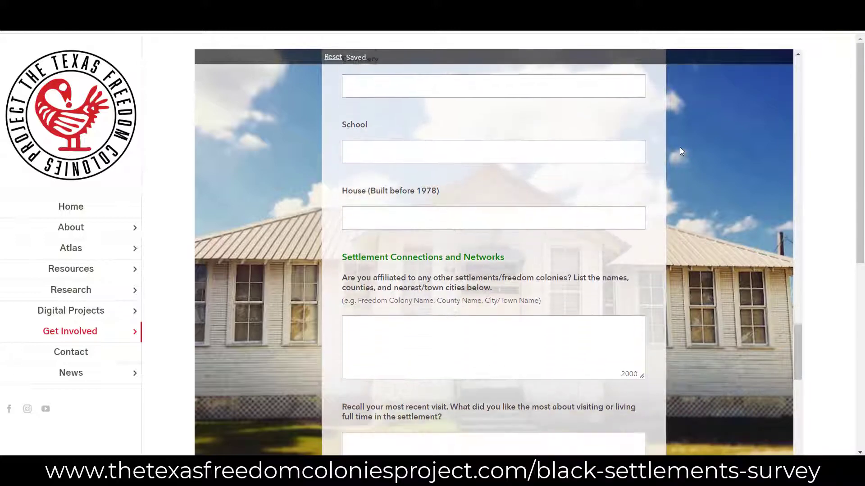
pyautogui.scroll(-1, 681, 152)
pyautogui.scroll(-1, 681, 151)
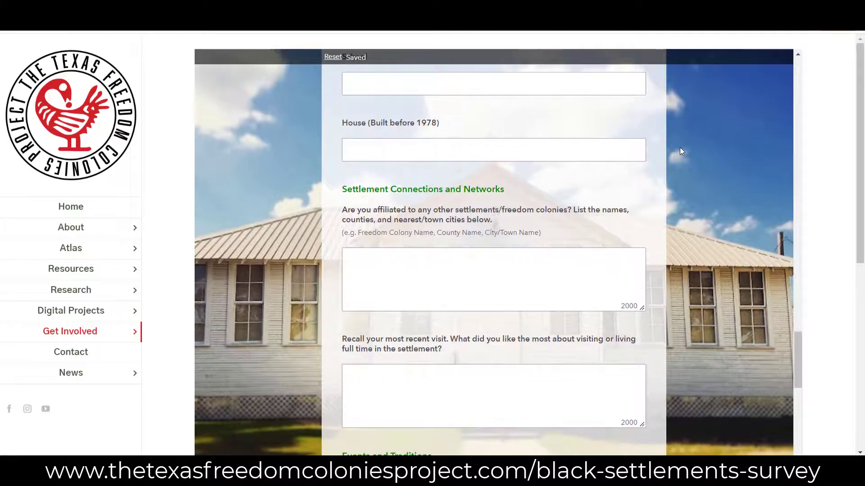
pyautogui.scroll(-1, 680, 151)
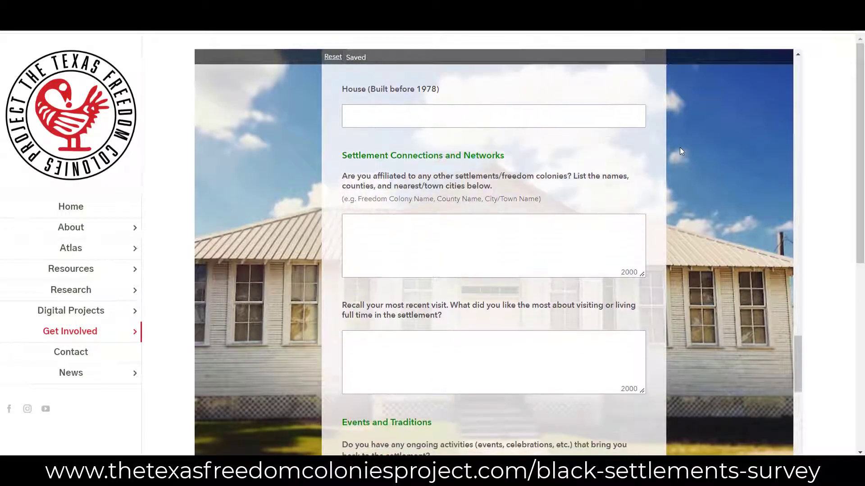
pyautogui.scroll(-1, 681, 151)
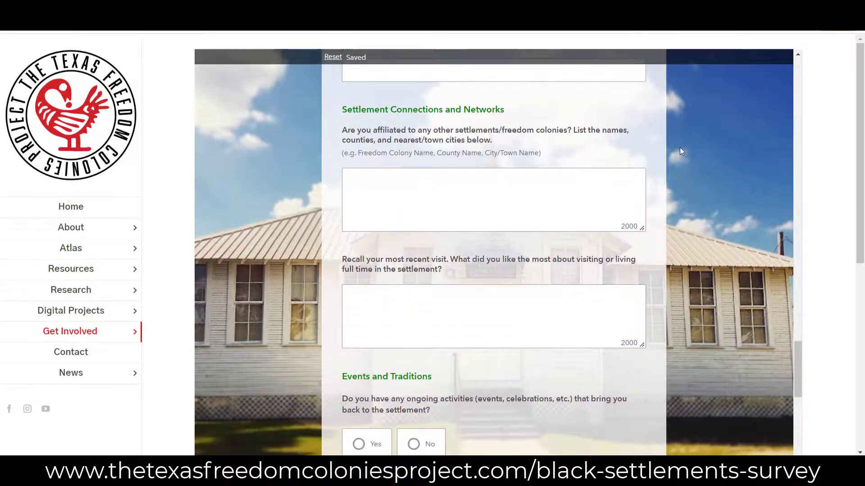
pyautogui.scroll(-1, 681, 152)
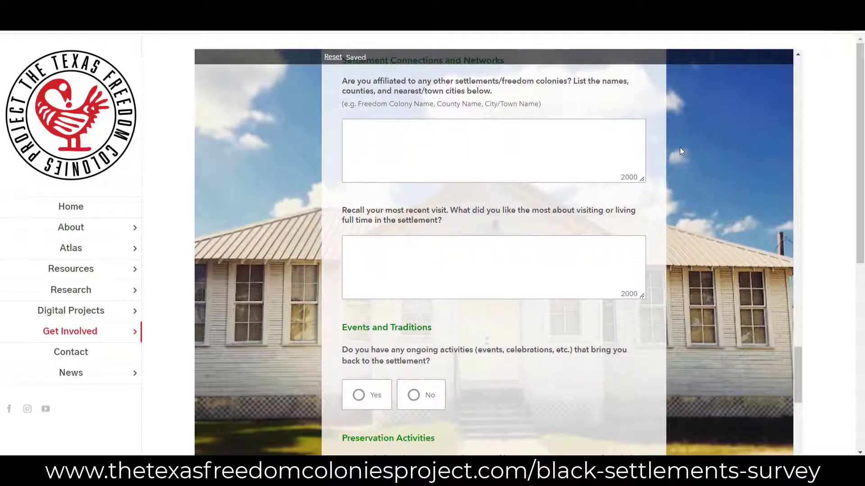
pyautogui.scroll(-1, 681, 152)
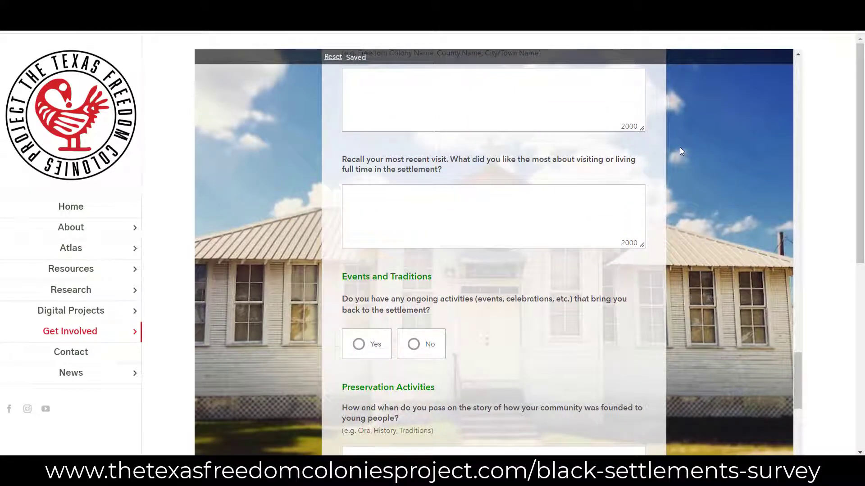
pyautogui.scroll(-1, 681, 151)
pyautogui.scroll(-1, 681, 152)
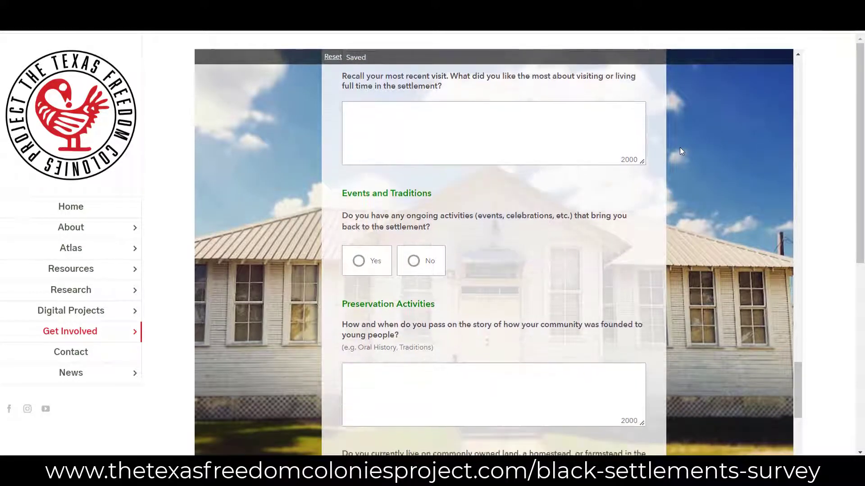
pyautogui.scroll(-1, 681, 151)
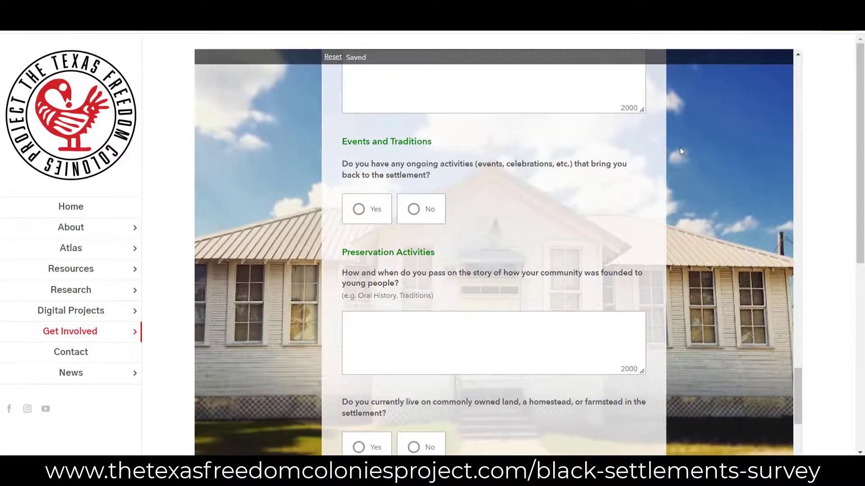
pyautogui.scroll(-1, 681, 152)
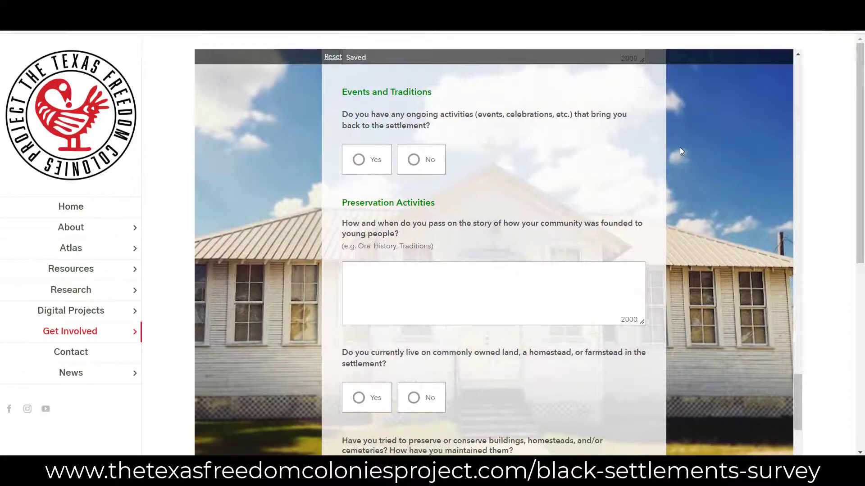
pyautogui.scroll(-1, 681, 151)
pyautogui.scroll(-1, 681, 151)
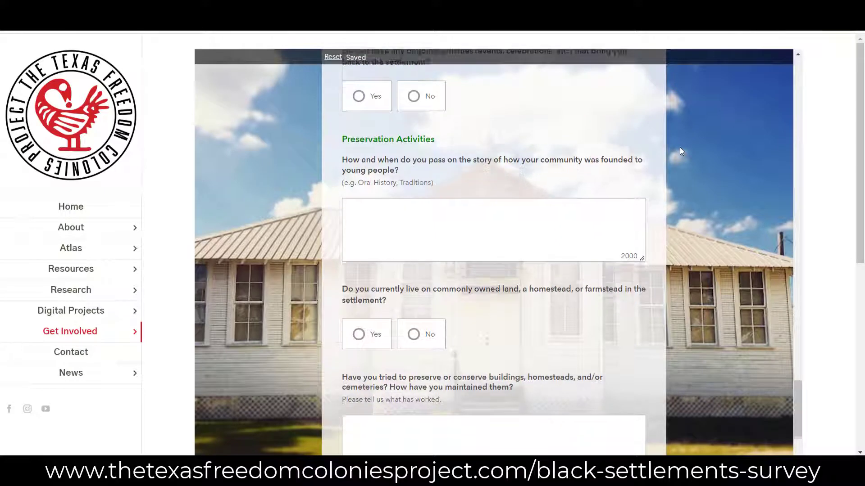
pyautogui.scroll(-1, 681, 152)
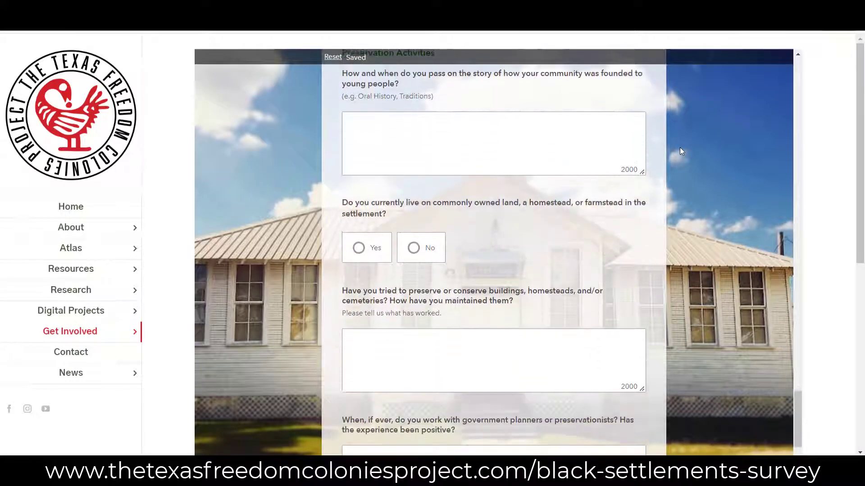
pyautogui.scroll(-1, 681, 151)
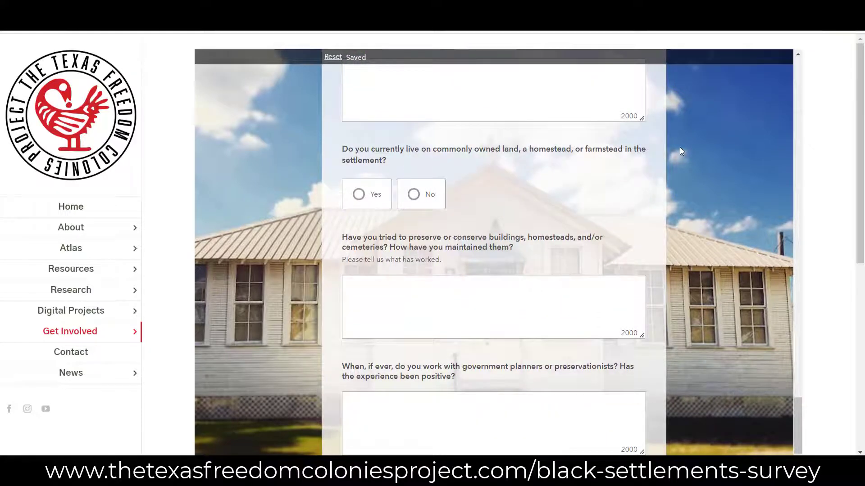
pyautogui.scroll(-1, 681, 151)
pyautogui.scroll(-2, 680, 151)
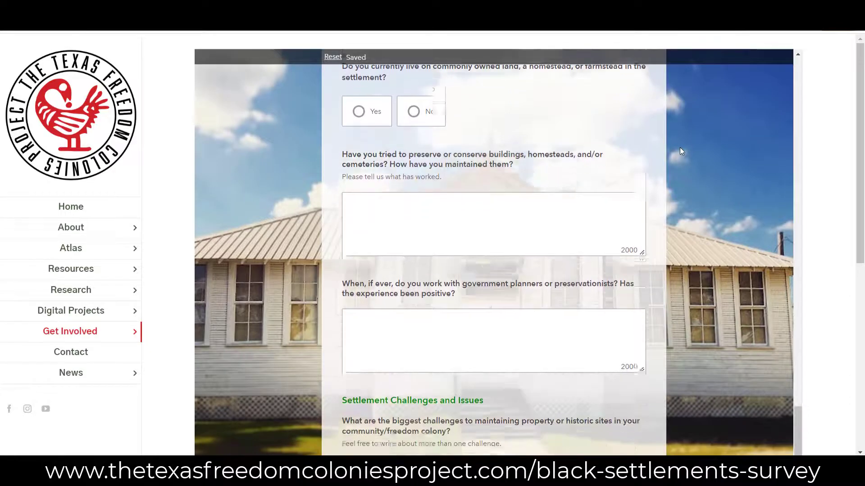
pyautogui.scroll(-8, 681, 151)
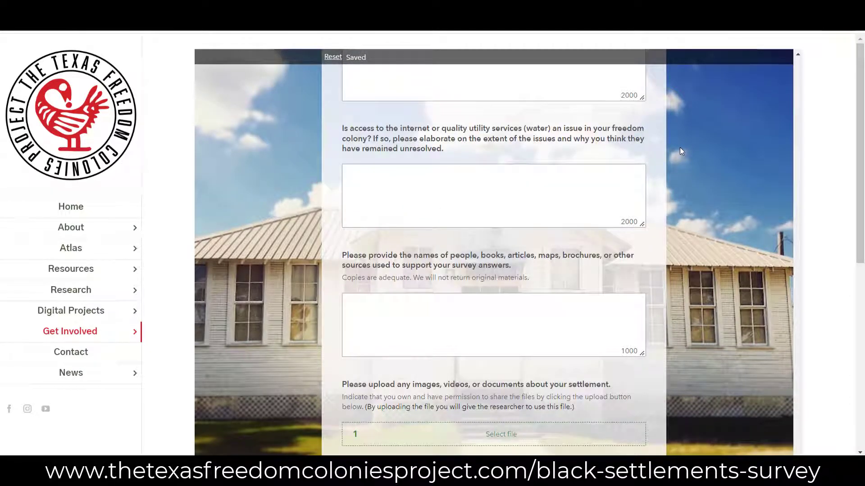
pyautogui.scroll(-1, 680, 148)
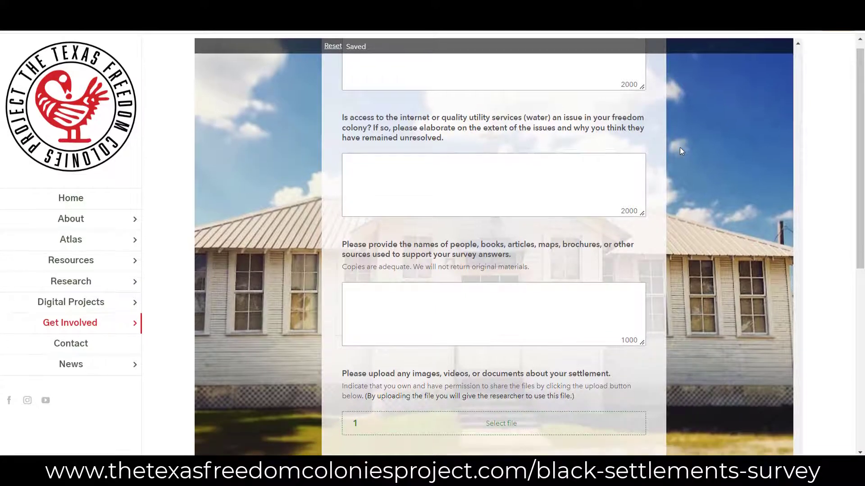